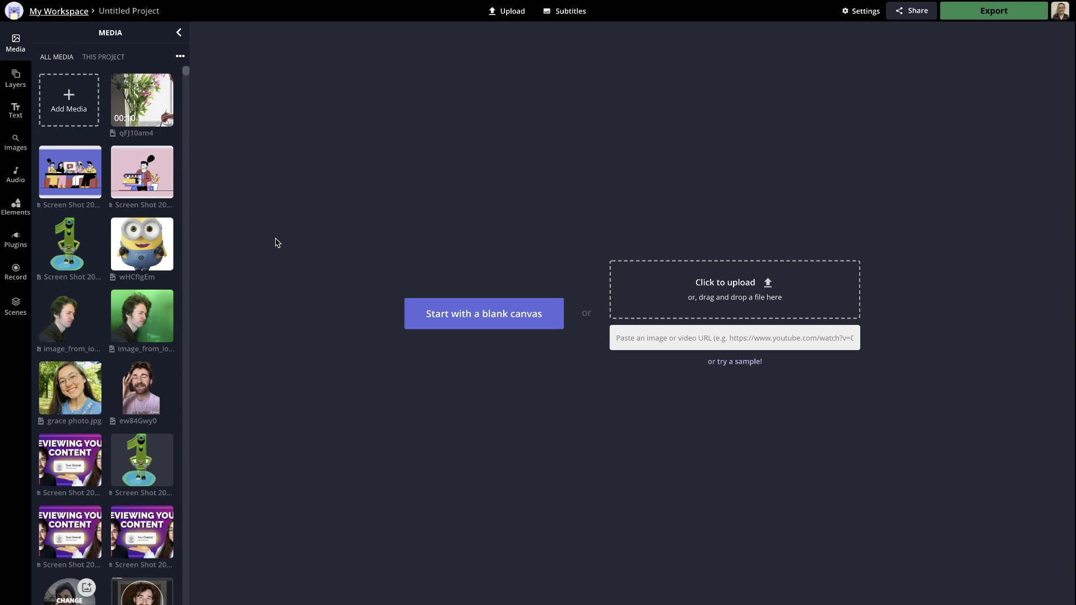
scroll(107, 441, down, 3)
scroll(107, 440, down, 4)
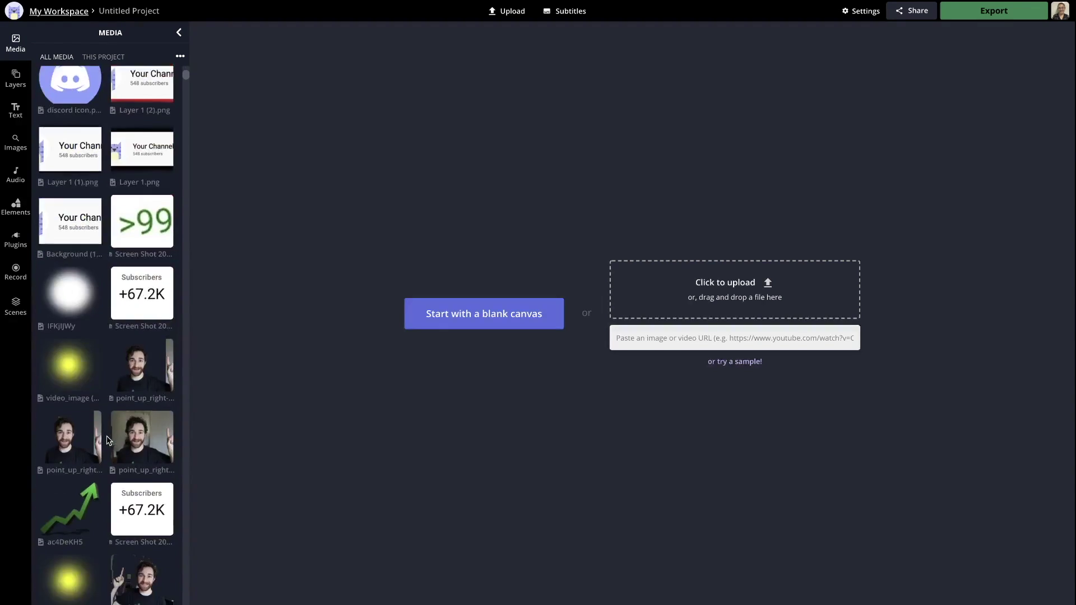
scroll(106, 440, down, 4)
scroll(107, 440, down, 1)
scroll(108, 441, down, 4)
scroll(107, 441, down, 4)
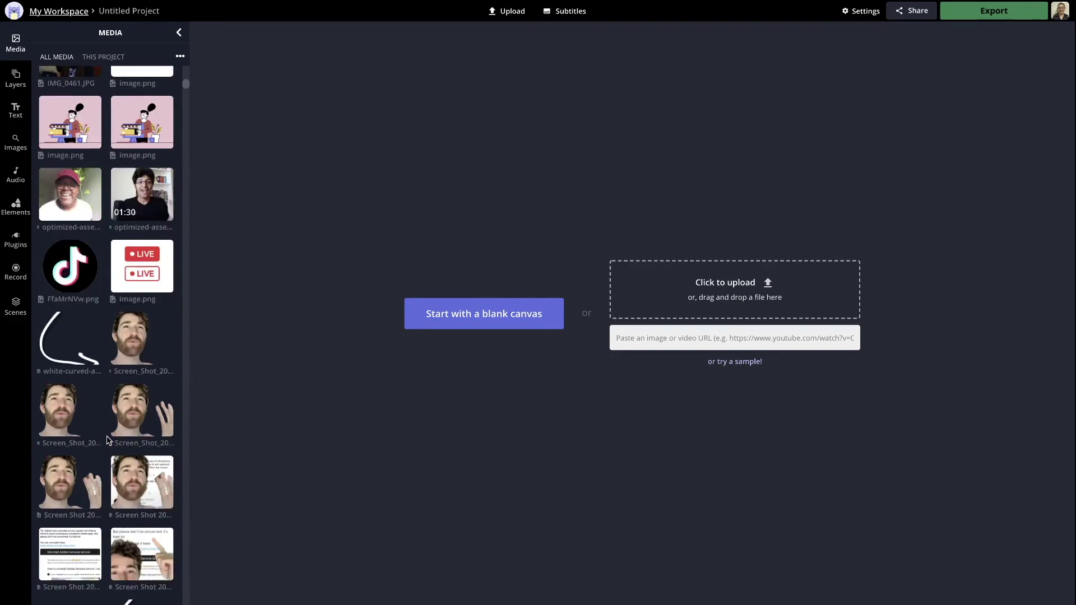
scroll(107, 440, down, 3)
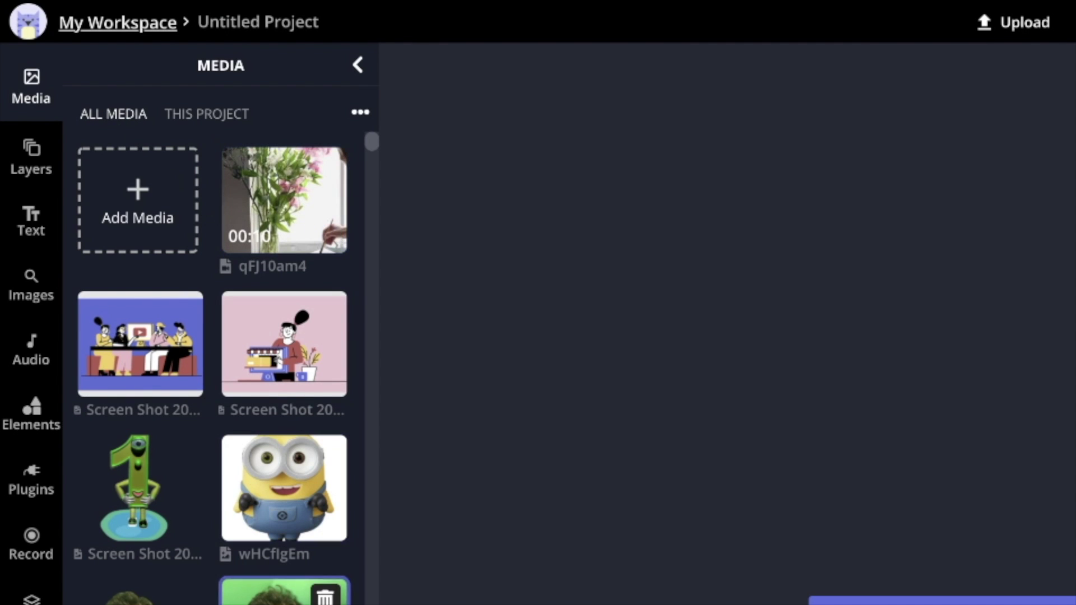
Review the project's media, then add the pink woman-at-shop-counter illustration to fill the canvas
click(206, 118)
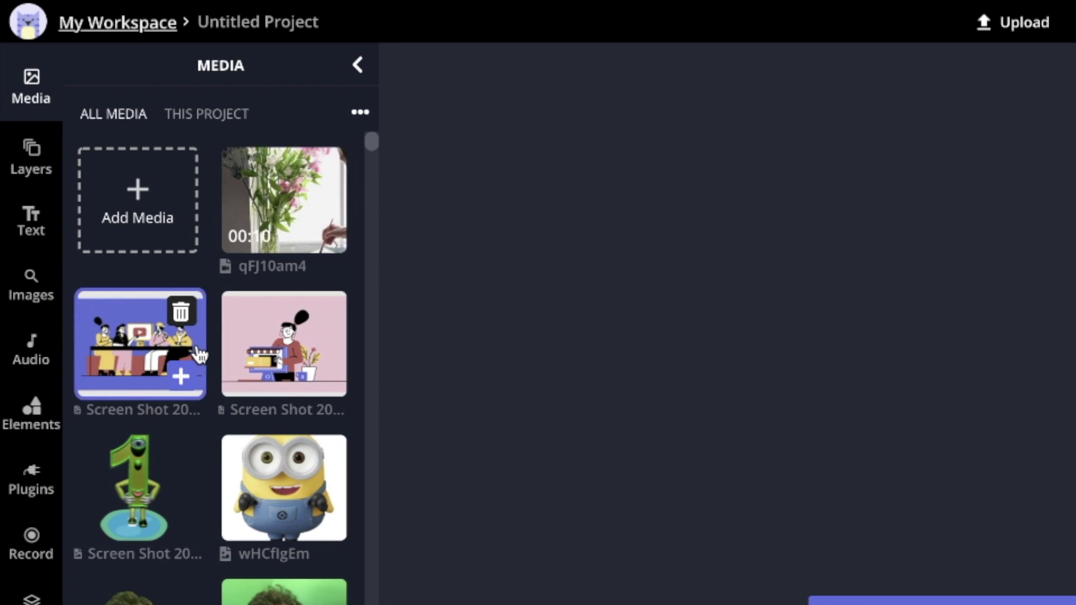
mouse_move(285, 344)
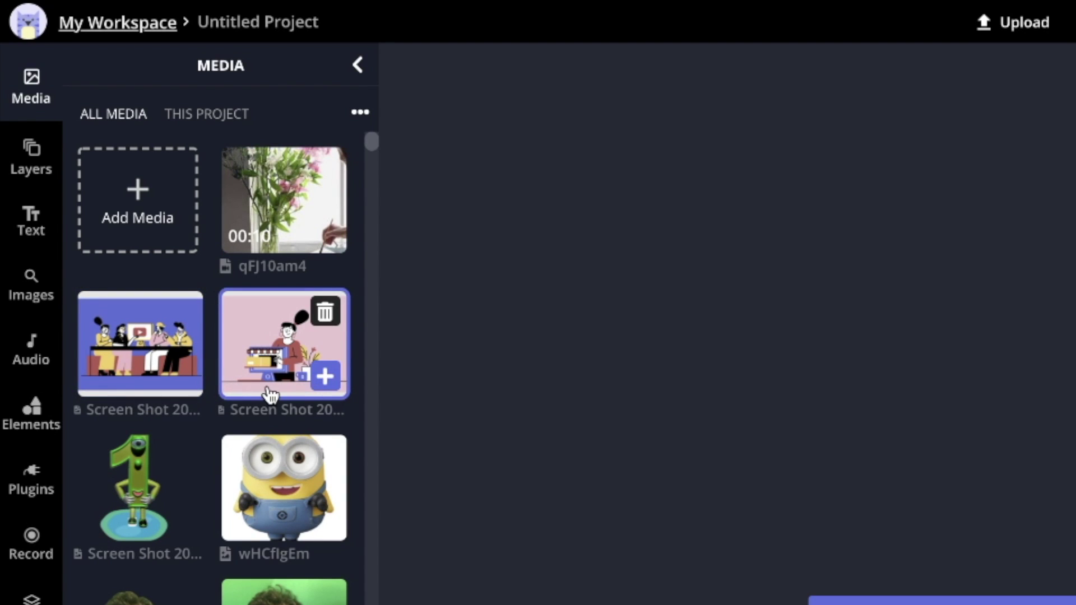
click(326, 379)
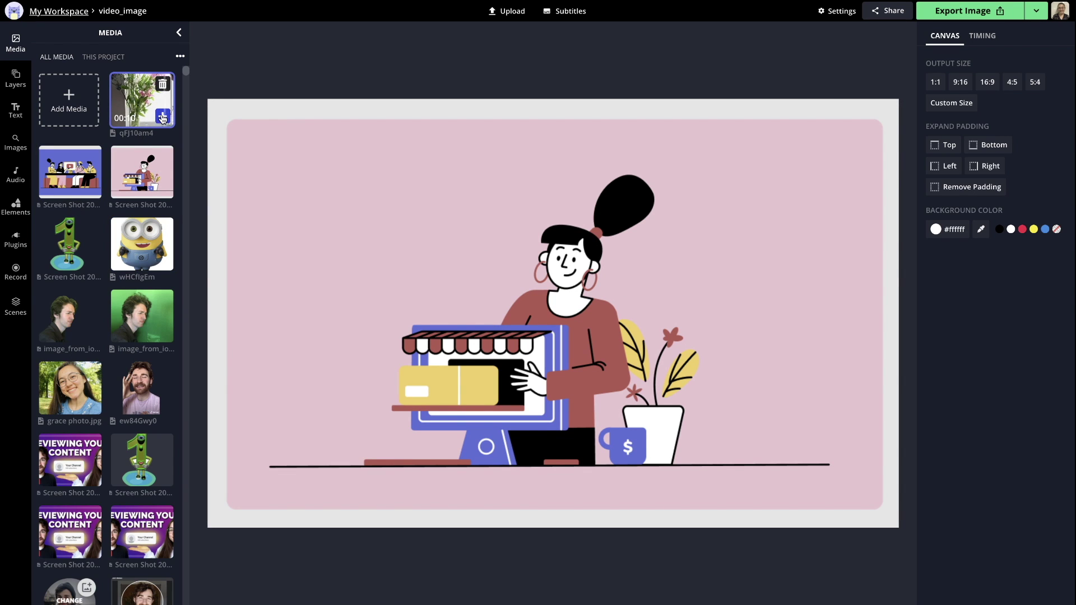
Add the flower-painting video and snap it to the canvas's left edge
click(162, 119)
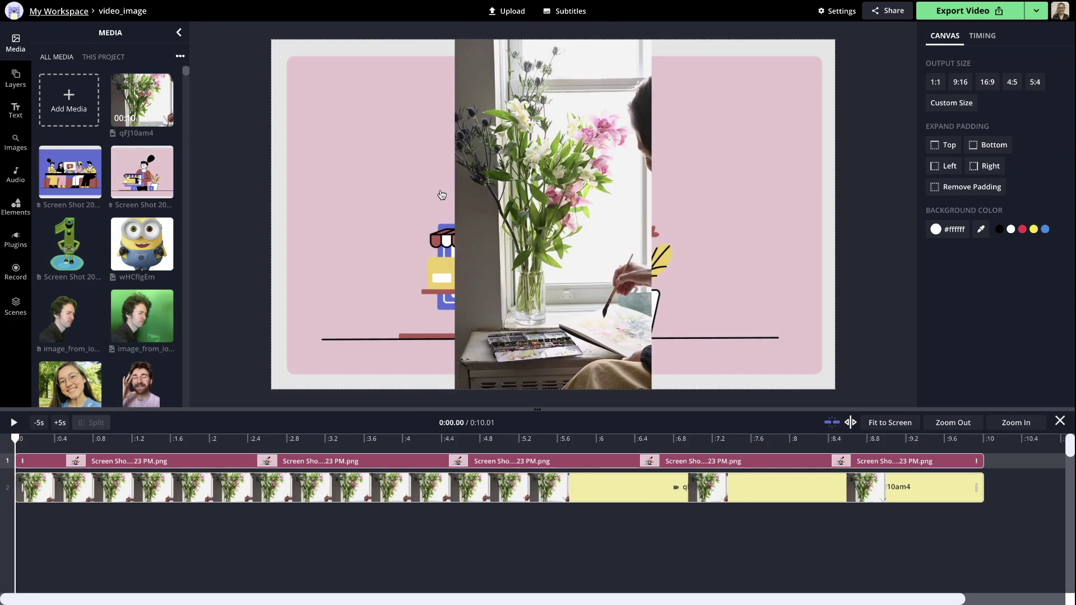
click(383, 194)
drag(380, 205, 368, 203)
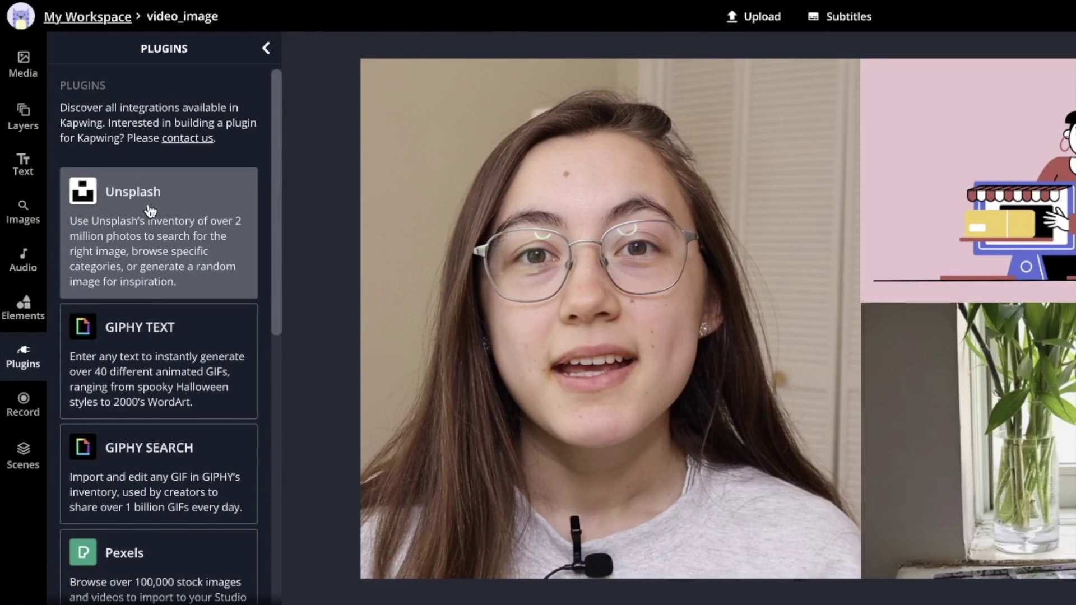
scroll(150, 210, down, 1)
scroll(148, 279, down, 3)
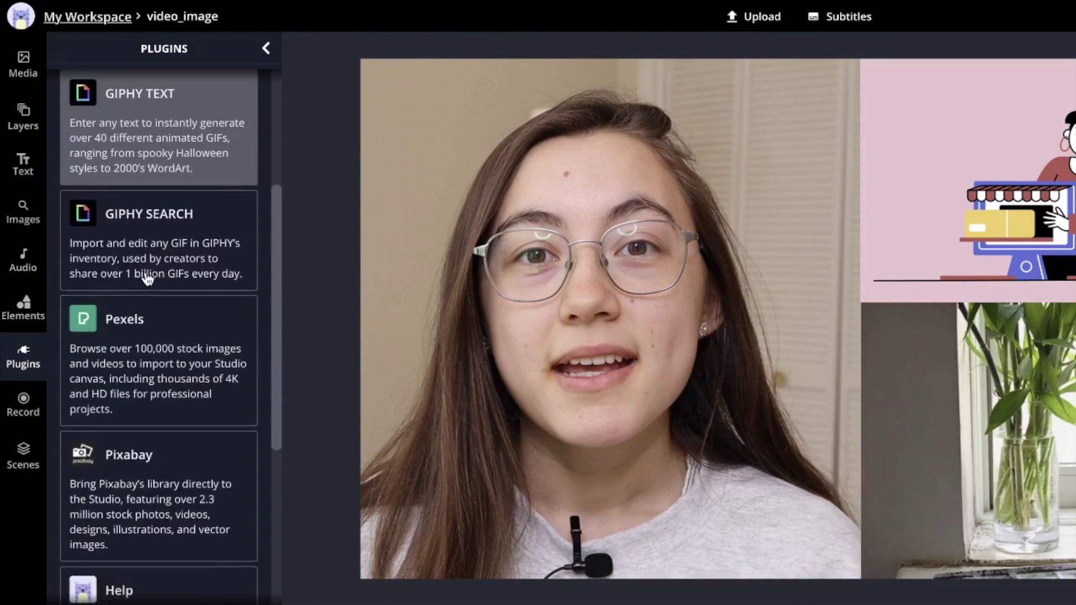
scroll(144, 277, down, 2)
scroll(144, 278, down, 1)
scroll(99, 166, up, 2)
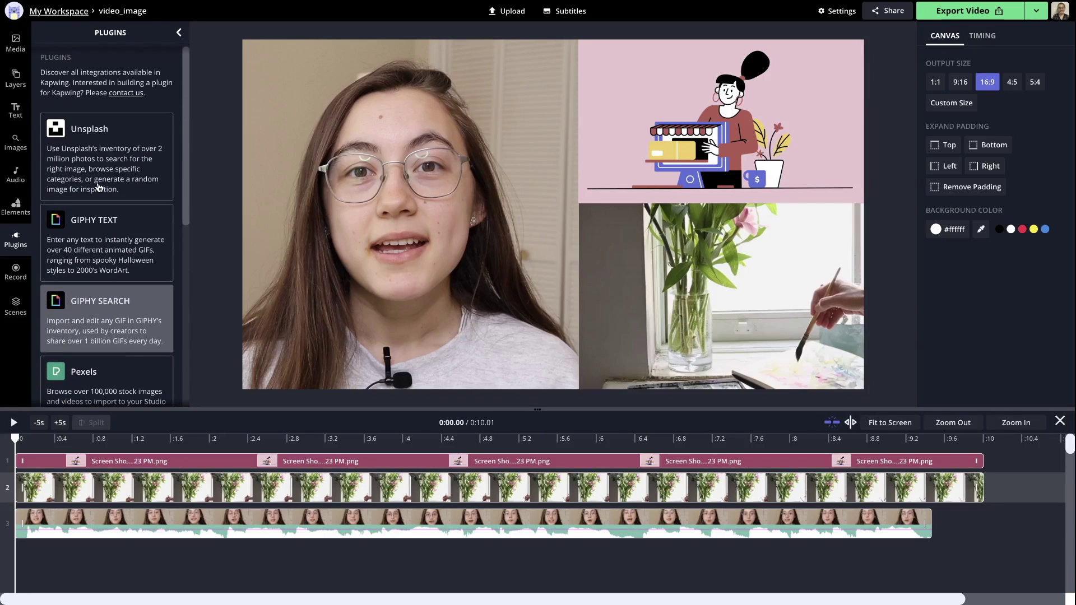
scroll(98, 165, up, 1)
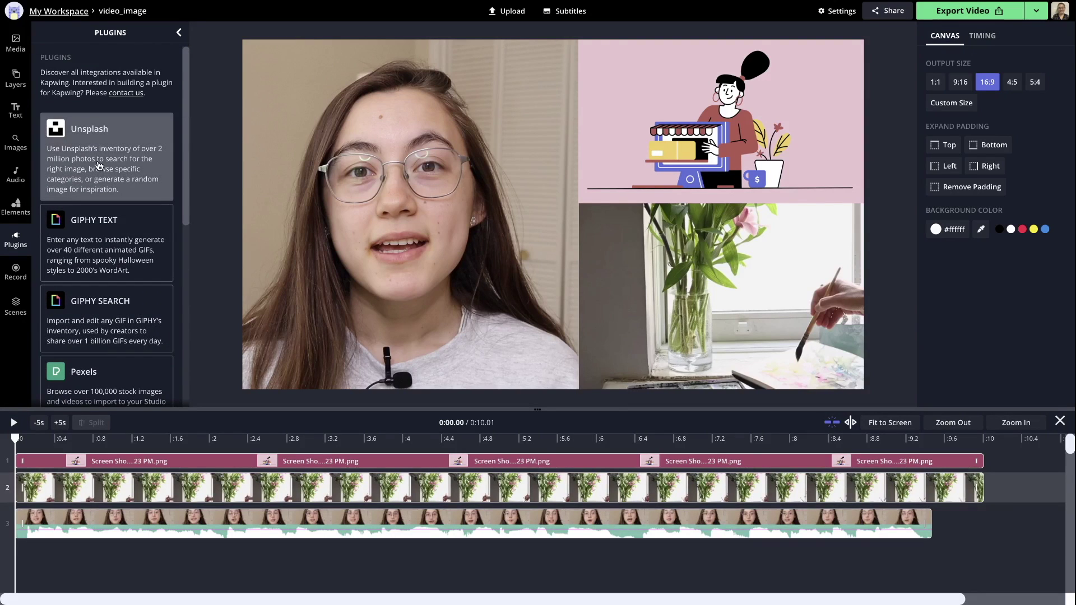
Search Unsplash for 'city' and add Henning Witzel's night skyline photo
click(119, 142)
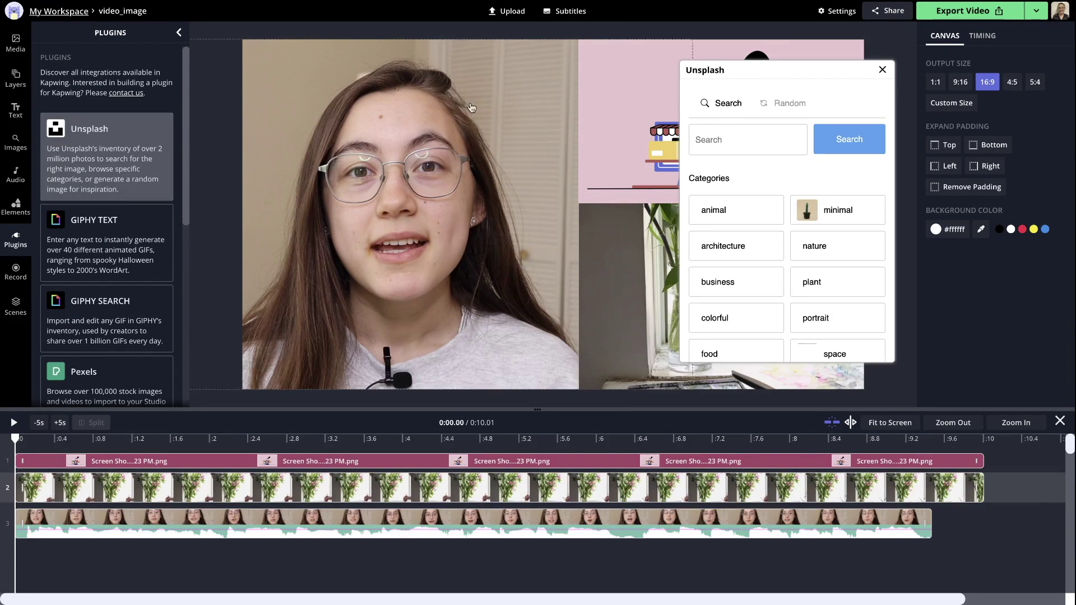
mouse_move(752, 70)
mouse_down()
mouse_move(724, 66)
mouse_move(751, 73)
mouse_up()
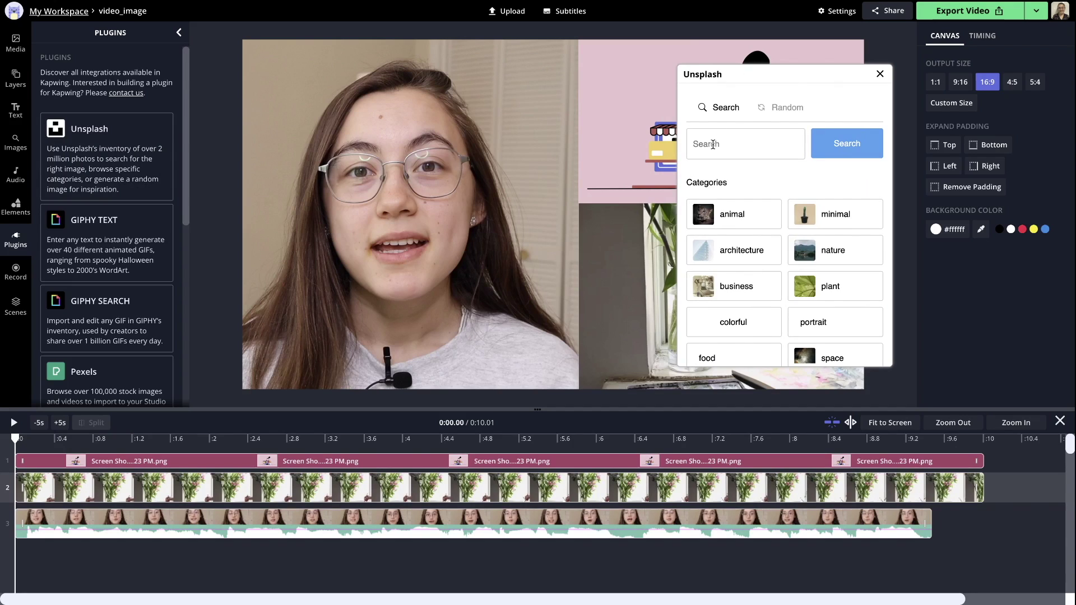
text(city)
key(Return)
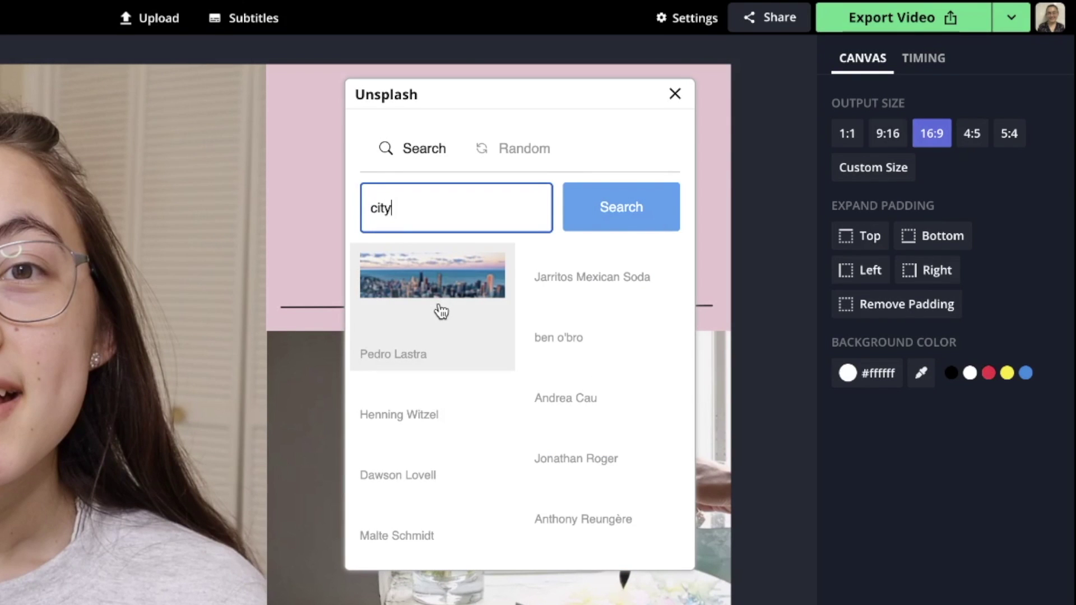
scroll(504, 385, down, 3)
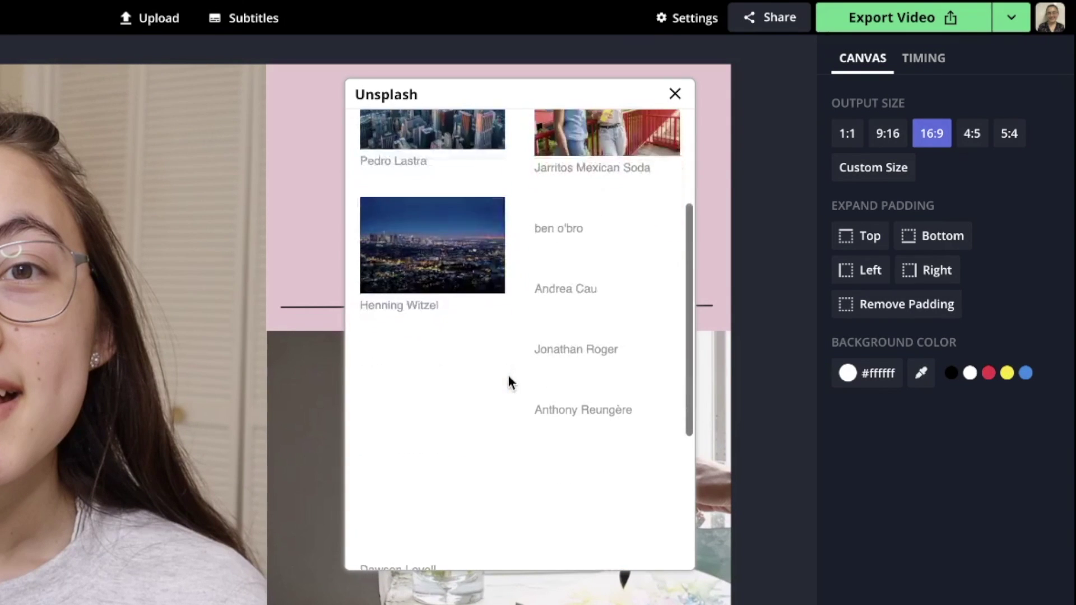
scroll(509, 383, up, 2)
scroll(509, 380, up, 1)
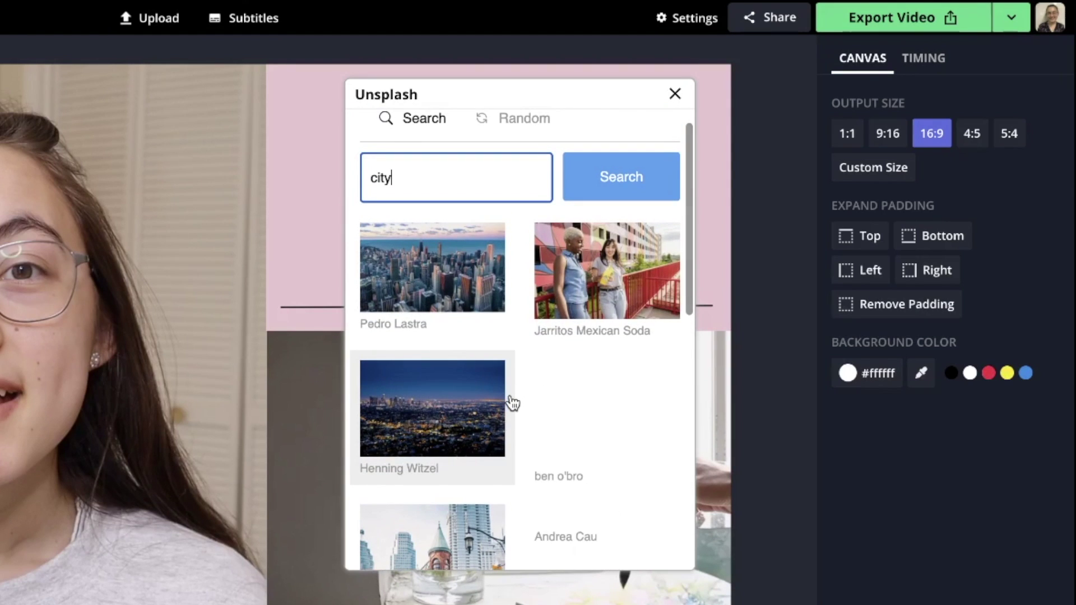
scroll(510, 403, down, 2)
click(469, 320)
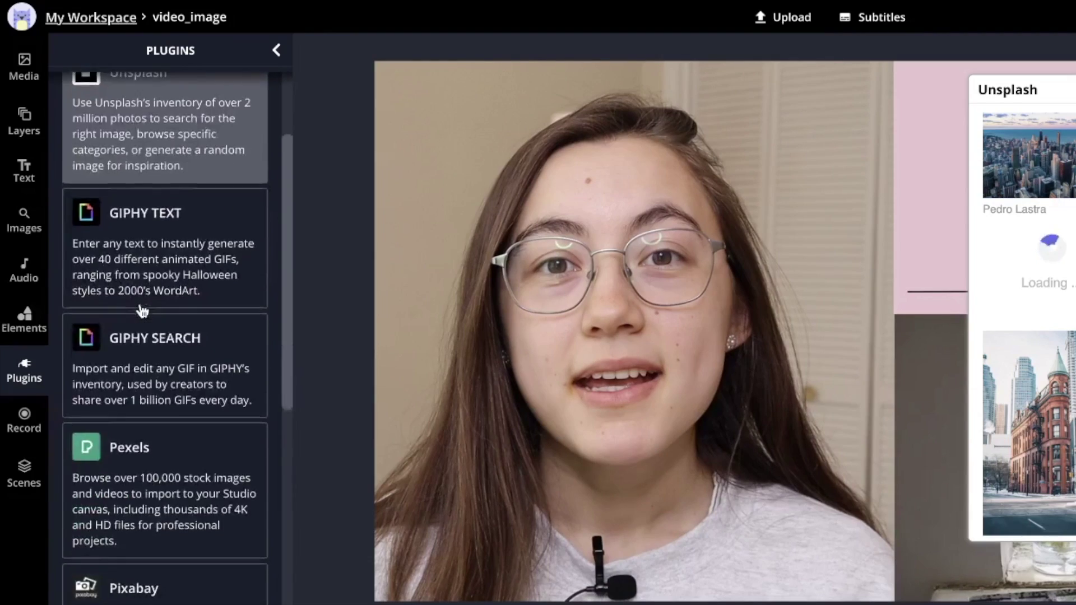
scroll(139, 308, down, 3)
scroll(147, 276, down, 1)
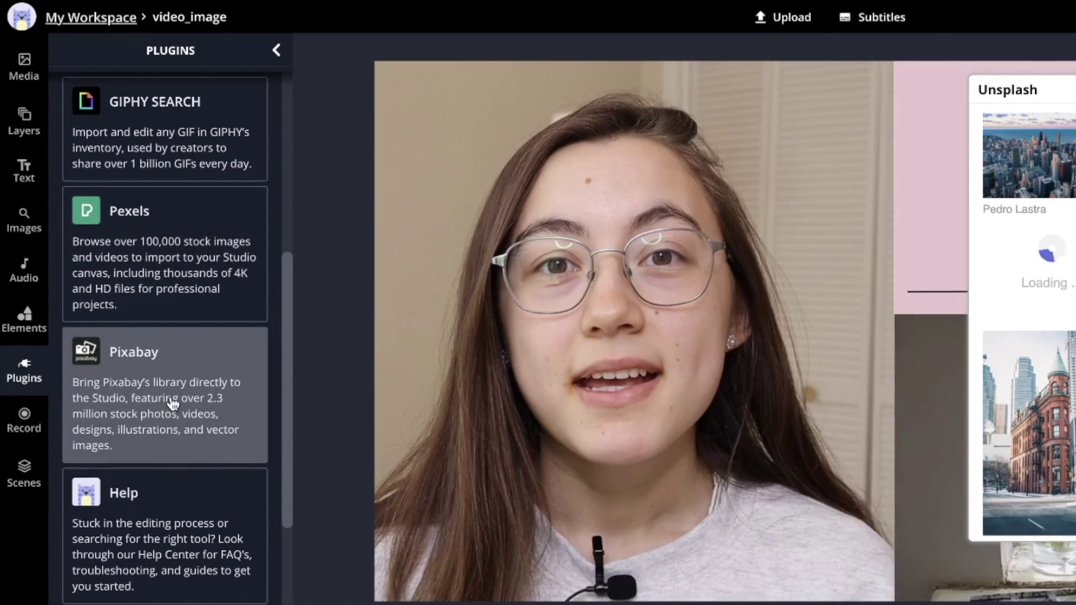
scroll(139, 409, up, 3)
scroll(168, 404, up, 1)
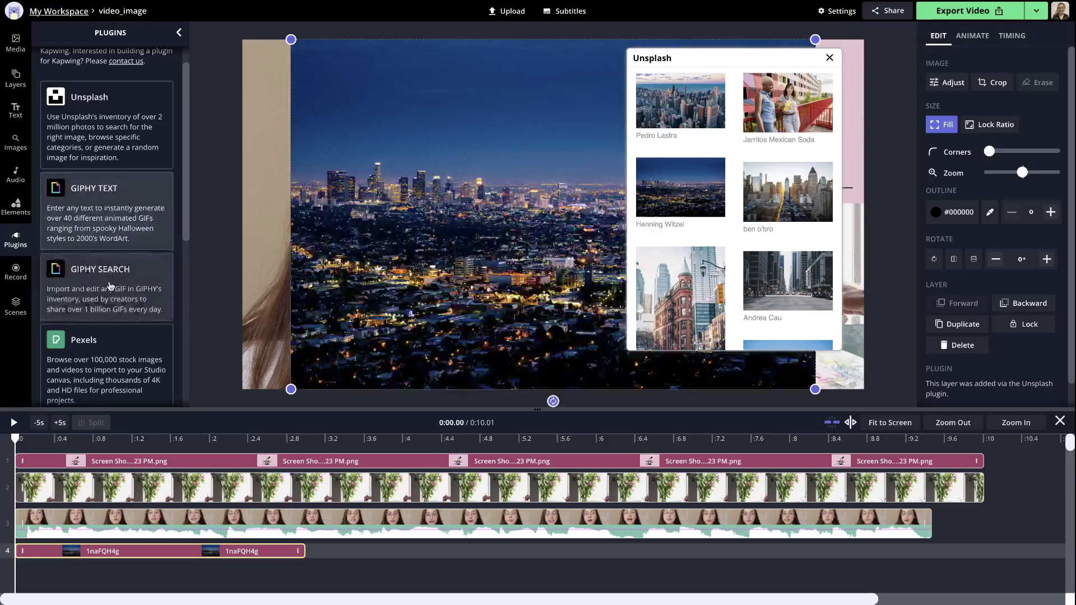
click(110, 286)
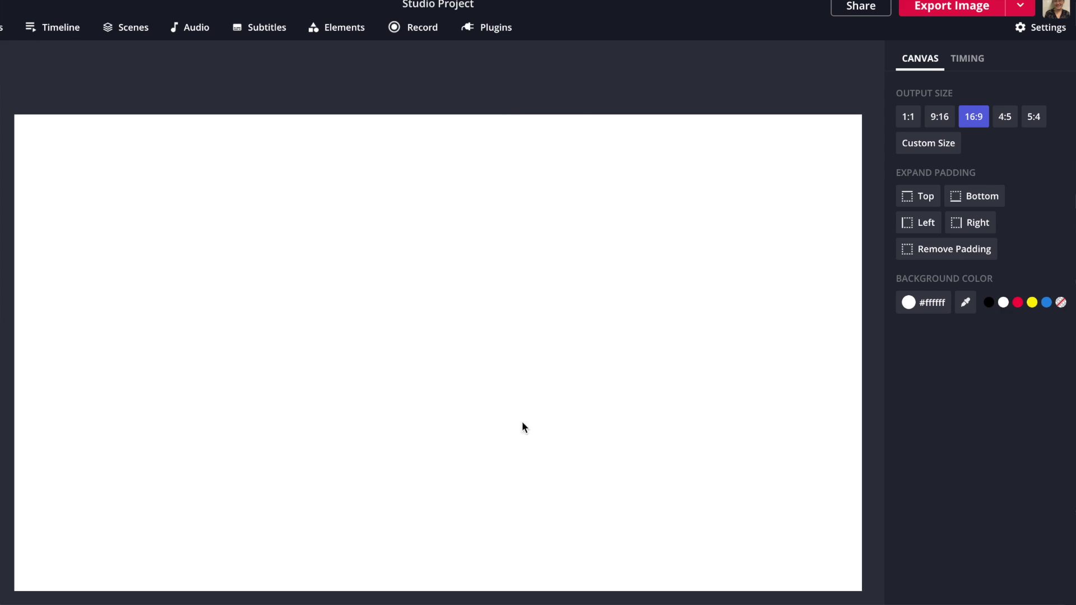
text(GiF Text)
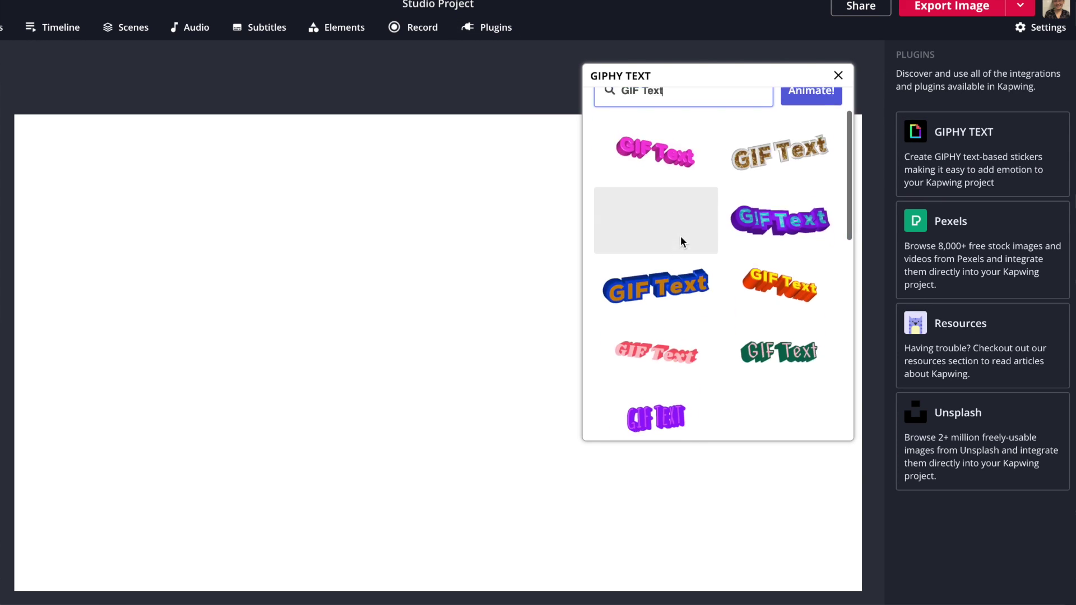
scroll(710, 259, down, 5)
scroll(710, 260, down, 3)
scroll(712, 258, down, 2)
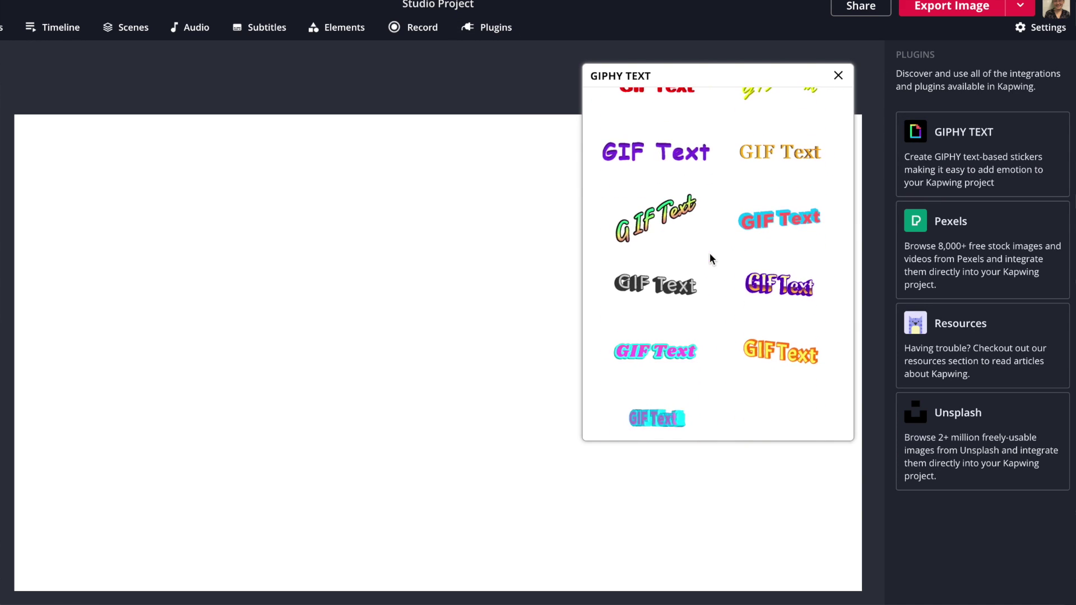
Add the rainbow 'Welcome to the video!' GIPHY text GIF to the canvas
click(781, 284)
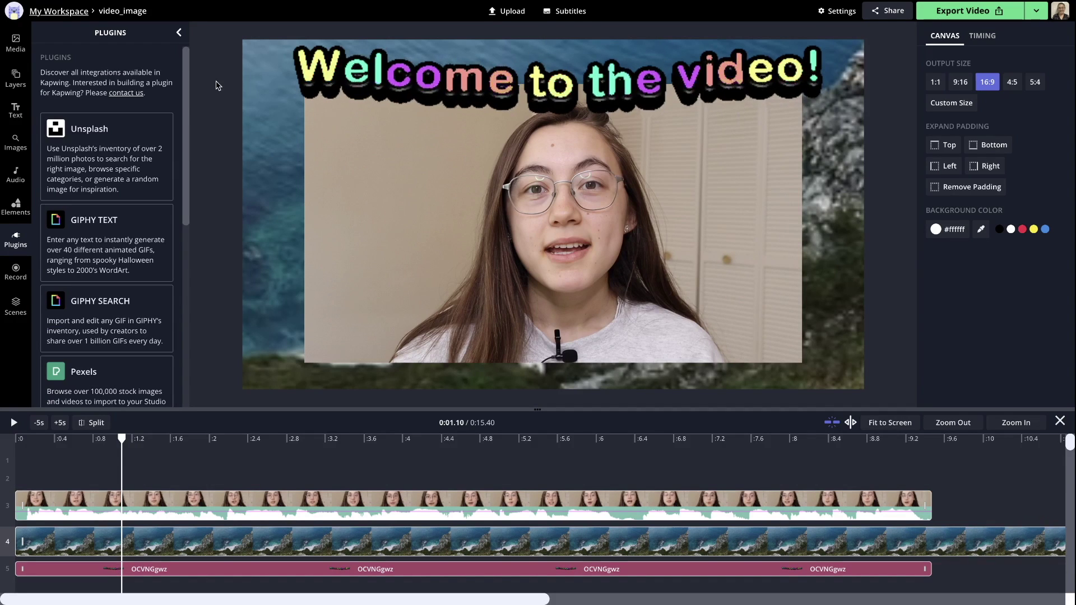
scroll(277, 471, down, 2)
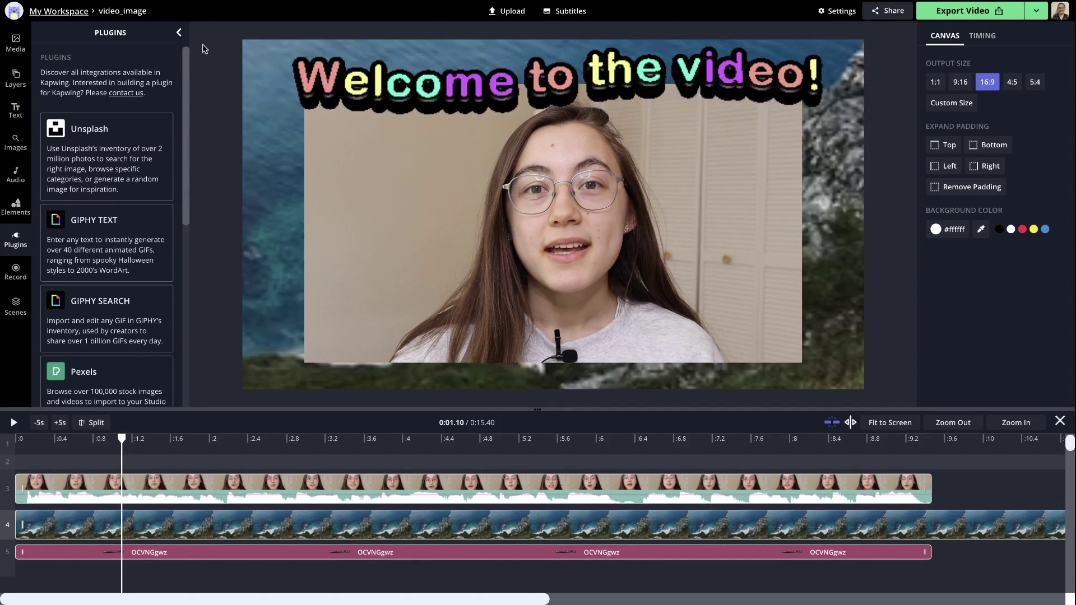
Marquee-select the Welcome GIF, talking-head clip and ocean background together
drag(217, 38, 354, 131)
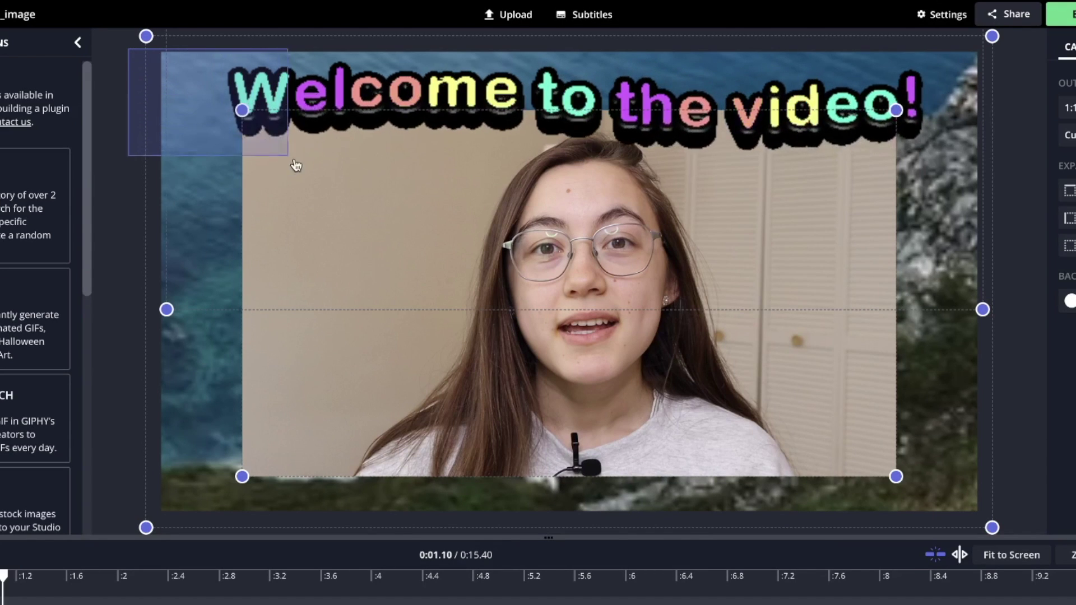
drag(307, 171, 199, 146)
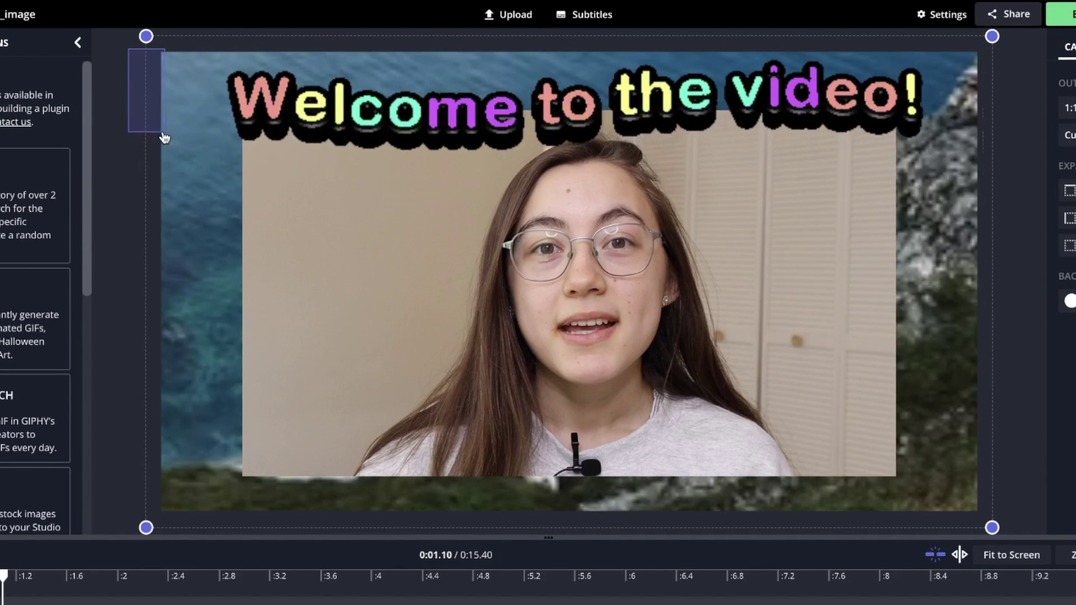
mouse_move(188, 144)
mouse_down()
mouse_move(345, 212)
mouse_move(428, 230)
mouse_move(575, 353)
mouse_move(642, 331)
mouse_move(497, 284)
mouse_move(422, 201)
mouse_move(256, 178)
mouse_up()
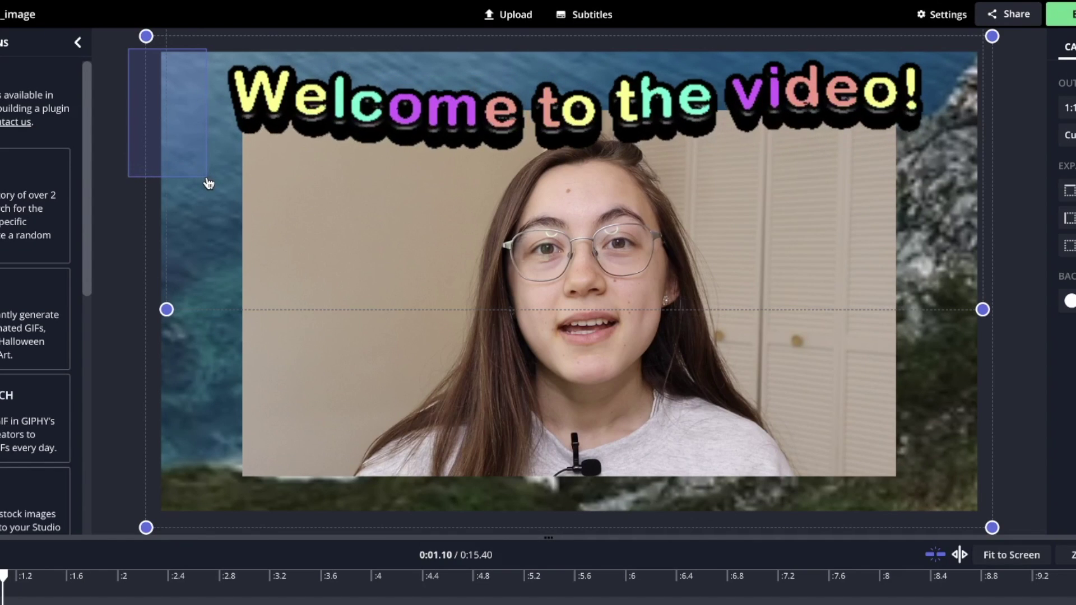
drag(208, 184, 209, 184)
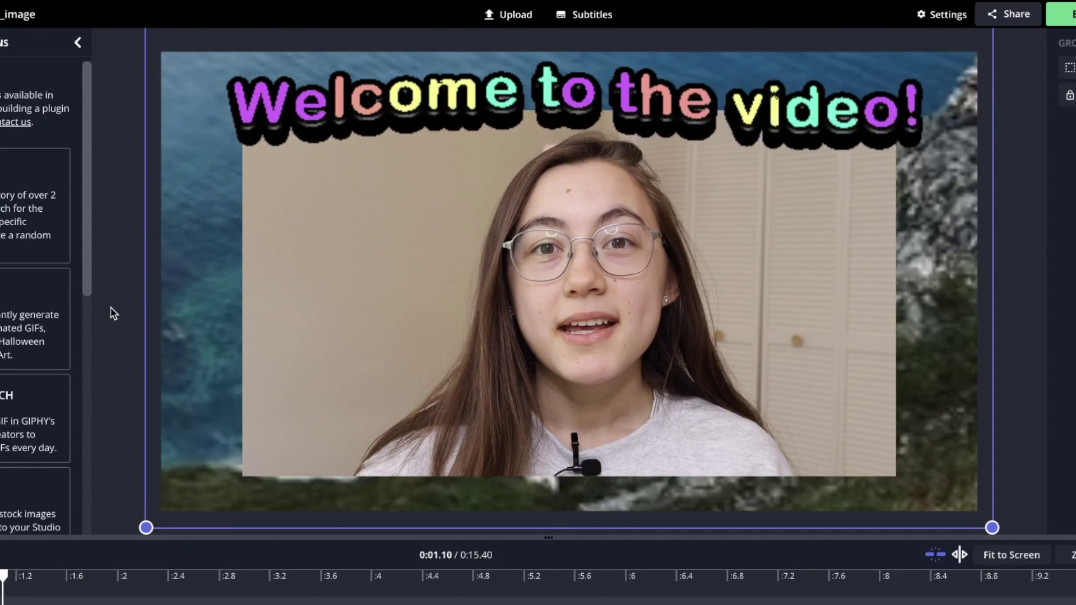
Move and resize the grouped layers until they fill the canvas
drag(187, 340, 315, 307)
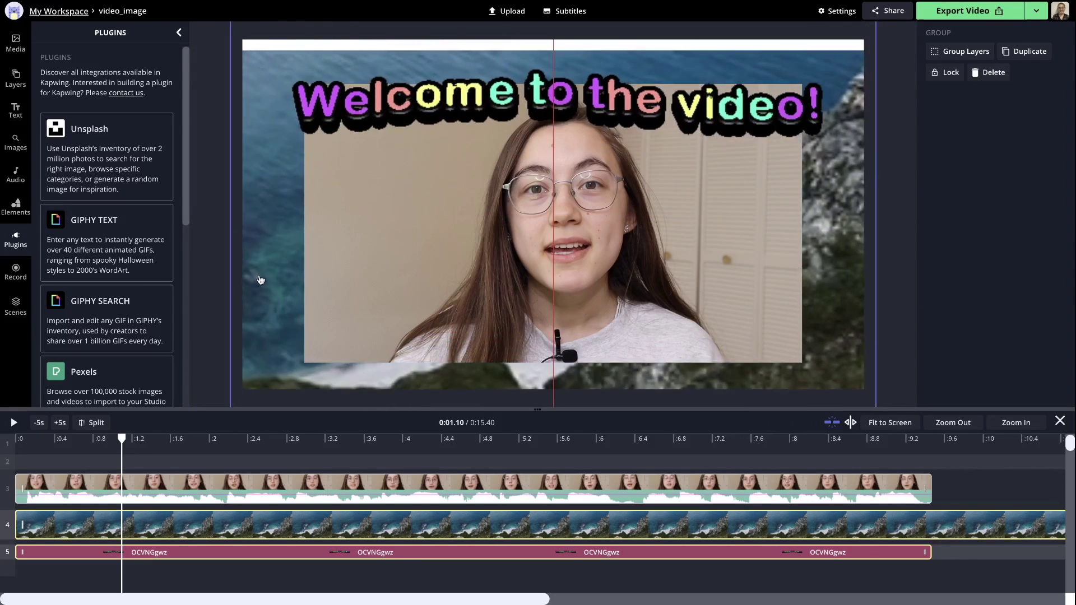
drag(315, 307, 263, 264)
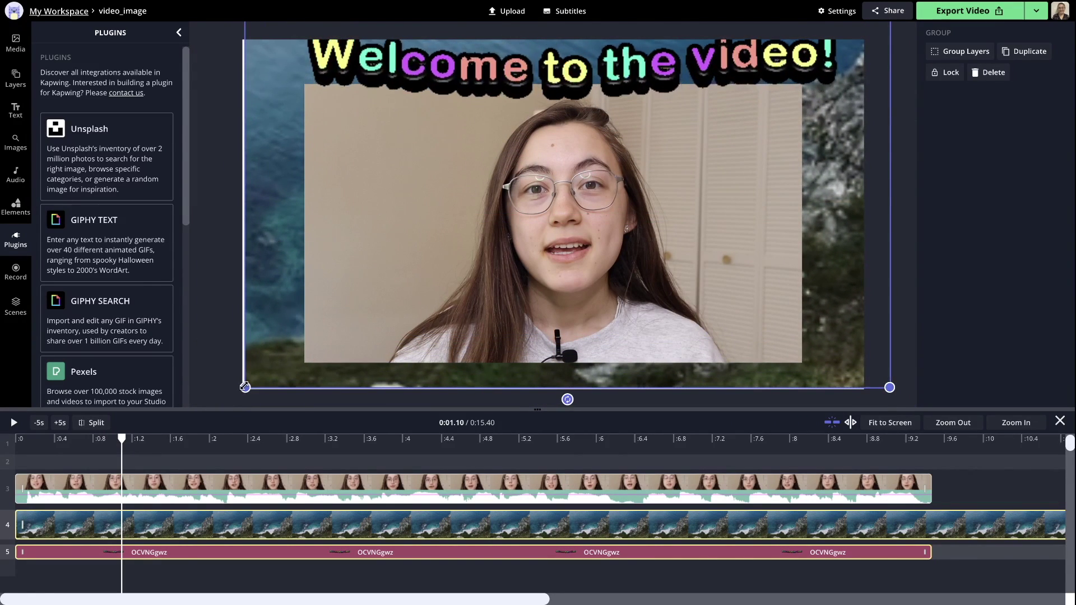
mouse_move(245, 387)
mouse_down()
mouse_move(391, 278)
mouse_move(376, 316)
mouse_up()
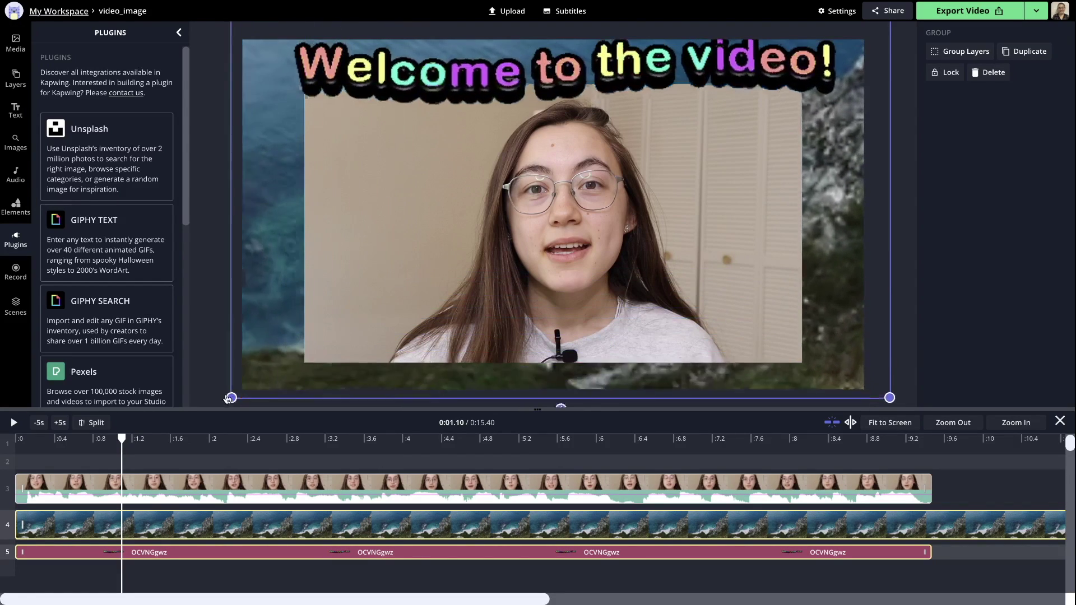
mouse_move(376, 315)
mouse_down()
mouse_move(236, 392)
mouse_move(228, 410)
mouse_up()
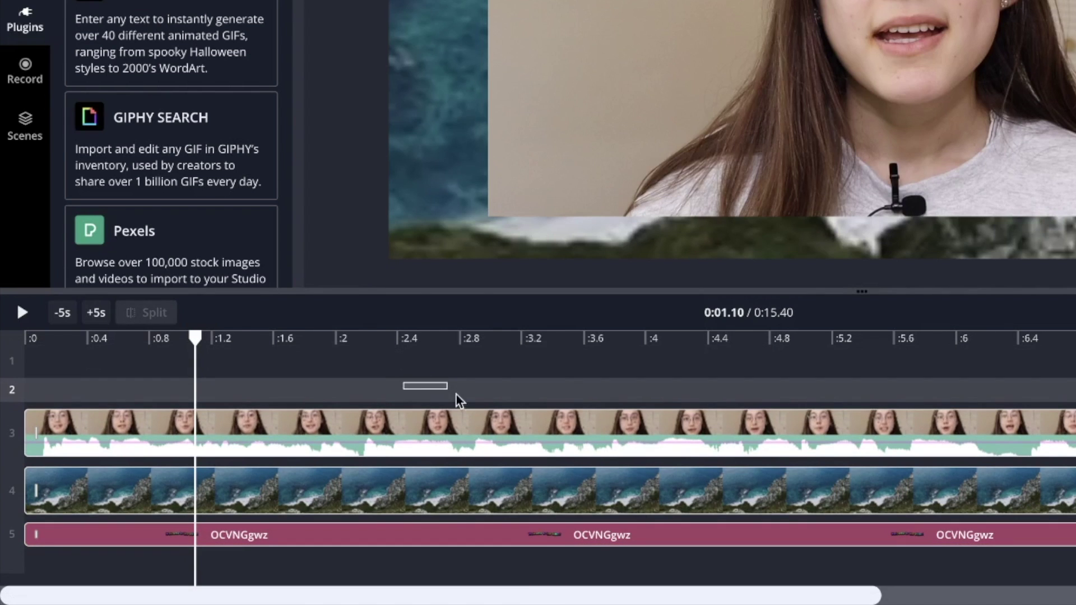
mouse_move(457, 395)
mouse_down()
mouse_move(583, 475)
mouse_move(634, 530)
mouse_move(600, 445)
mouse_move(624, 502)
mouse_move(608, 483)
mouse_move(635, 504)
mouse_up()
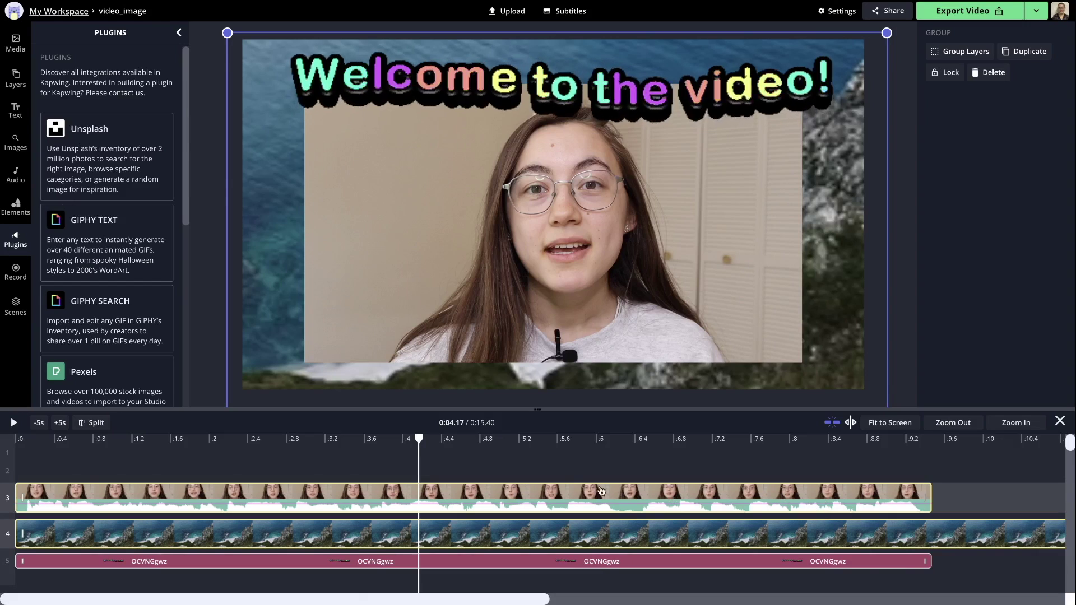
mouse_move(546, 496)
mouse_down()
mouse_move(754, 480)
mouse_move(552, 525)
mouse_move(593, 454)
mouse_up()
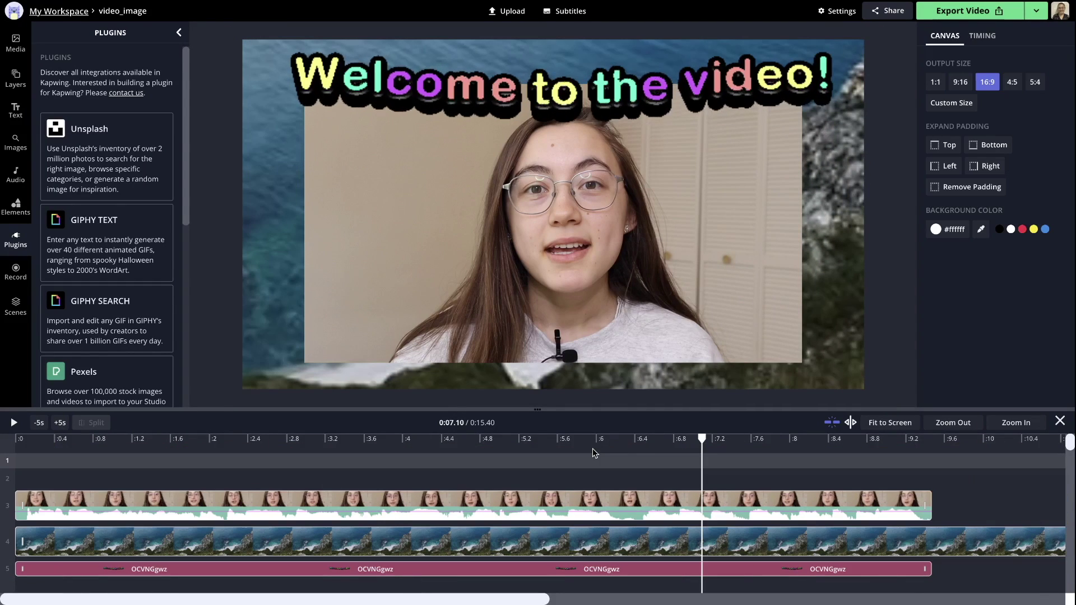
click(775, 289)
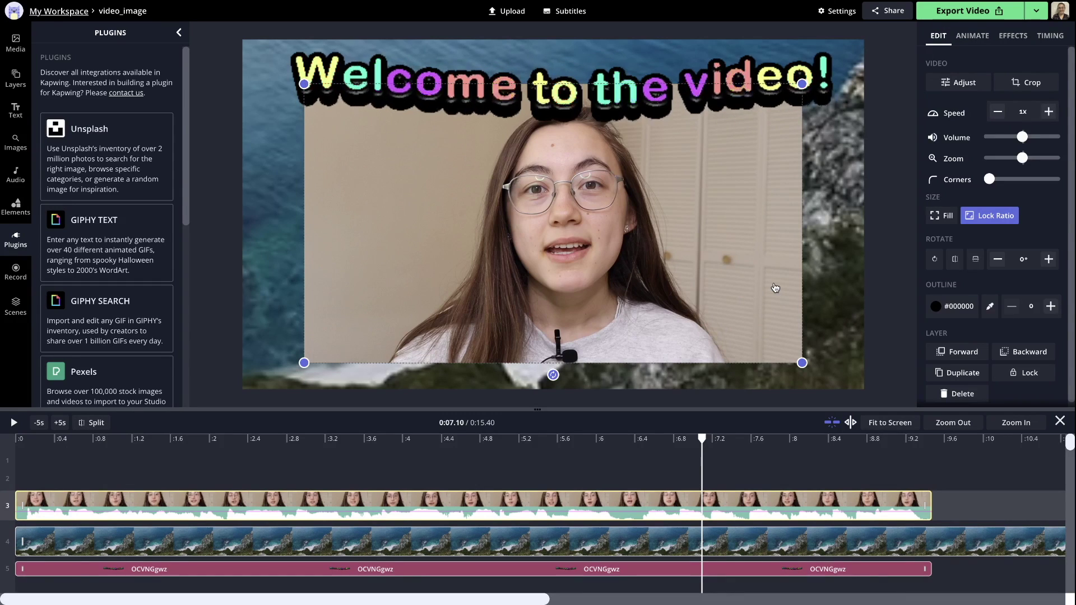
shift+click(829, 256)
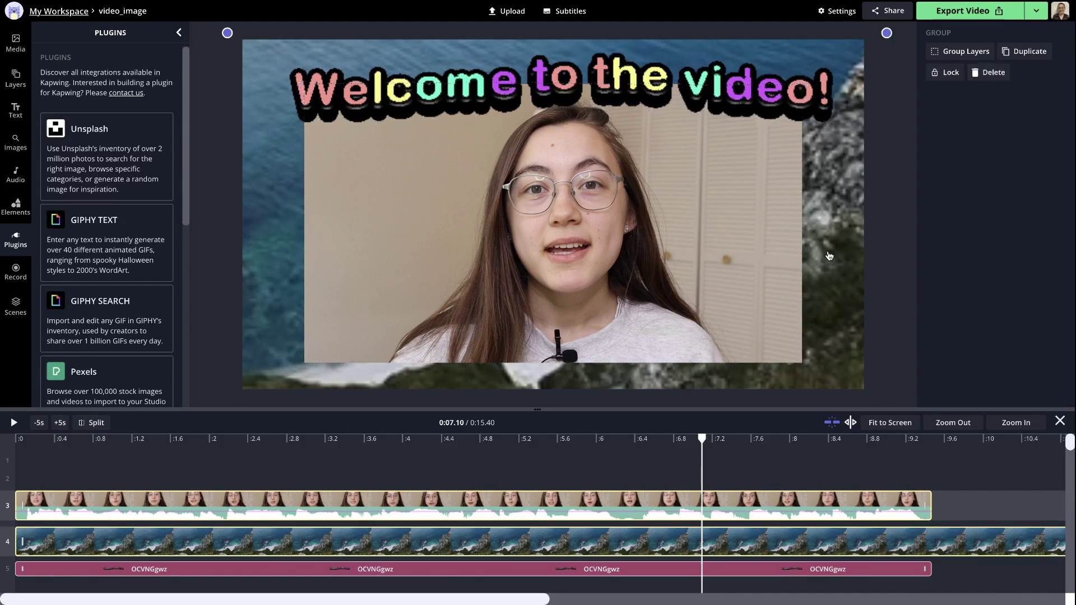
shift+click(757, 93)
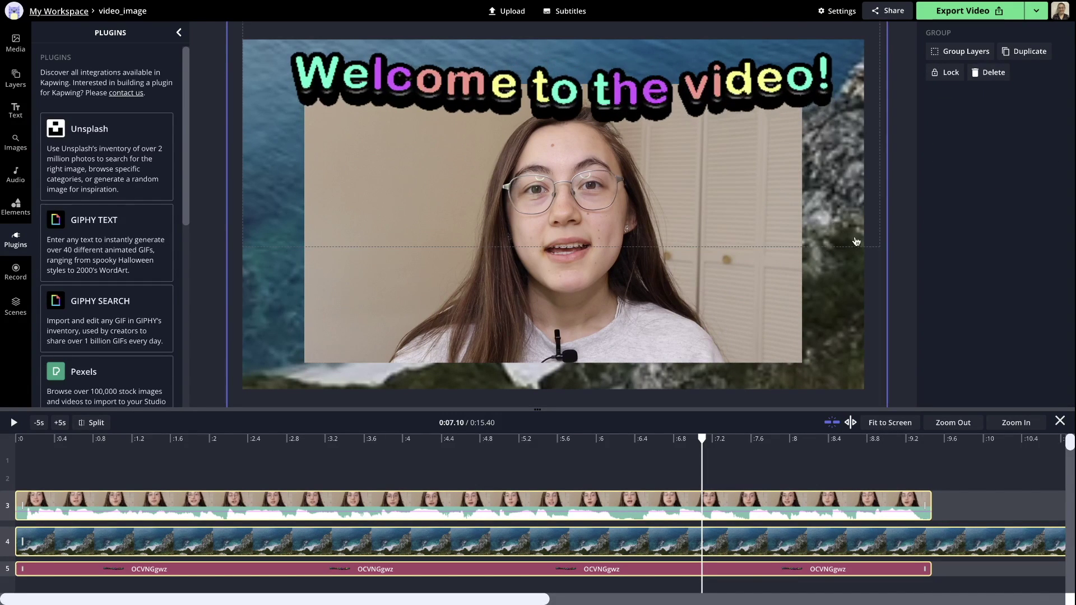
click(635, 471)
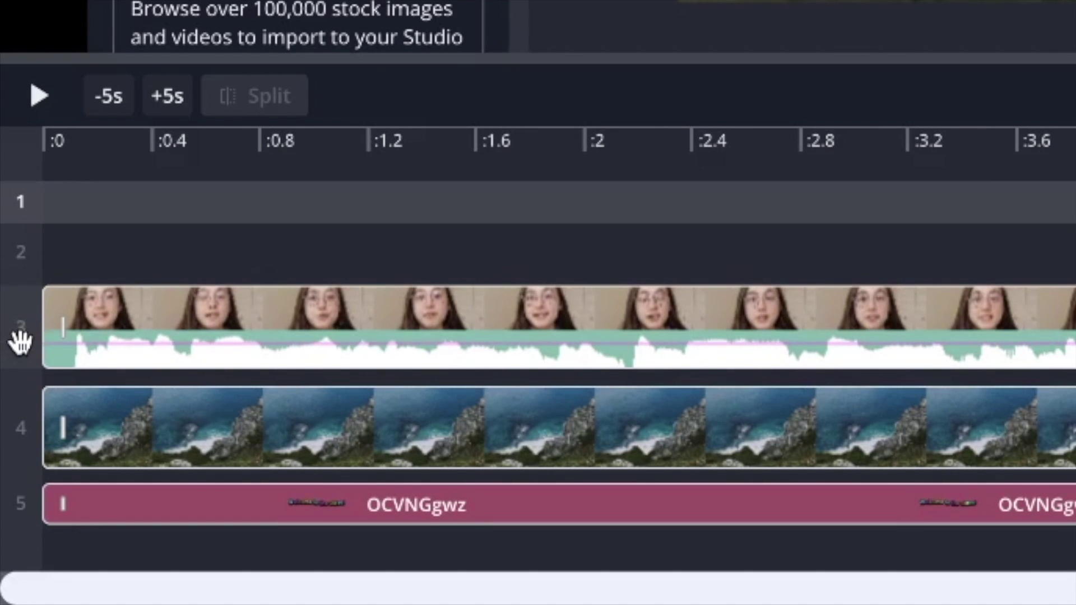
Drag the talking-head track row beneath the ocean and Welcome GIF rows
drag(21, 342, 21, 326)
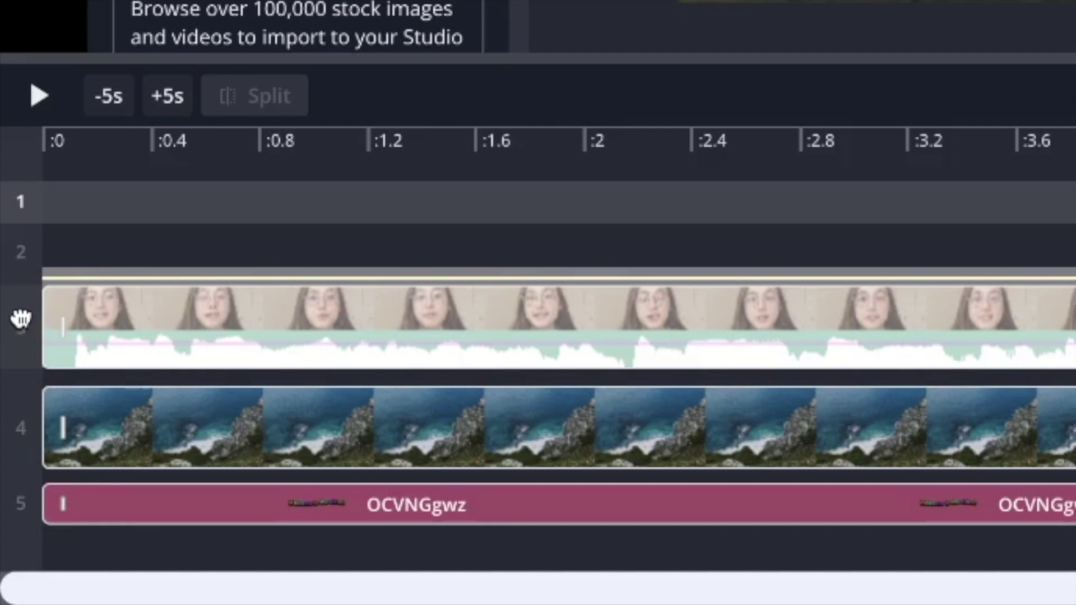
mouse_move(21, 326)
mouse_down()
mouse_move(26, 211)
mouse_move(24, 461)
mouse_up()
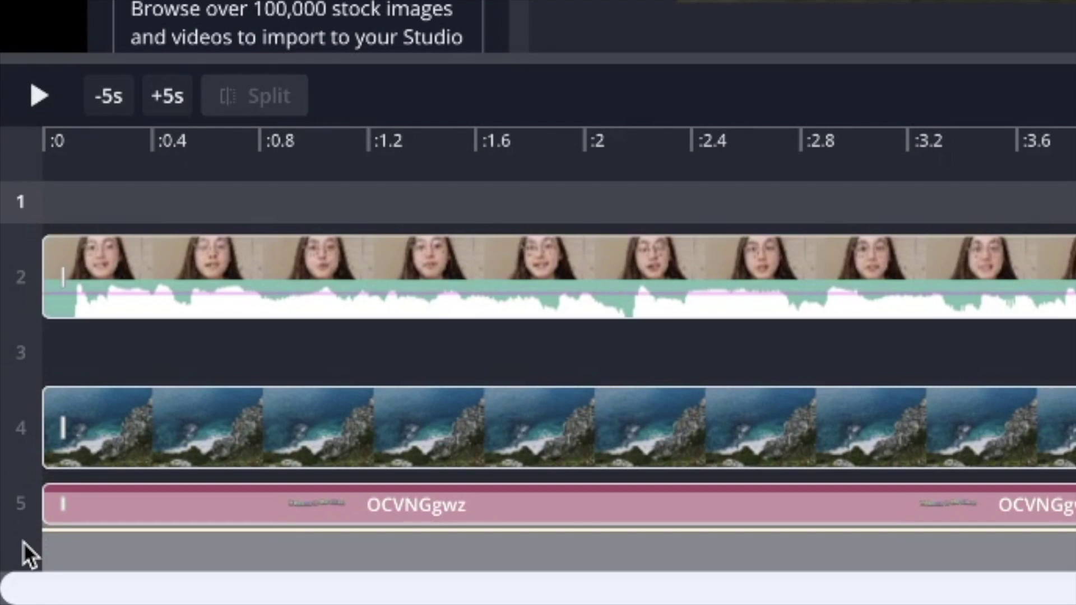
drag(24, 461, 23, 543)
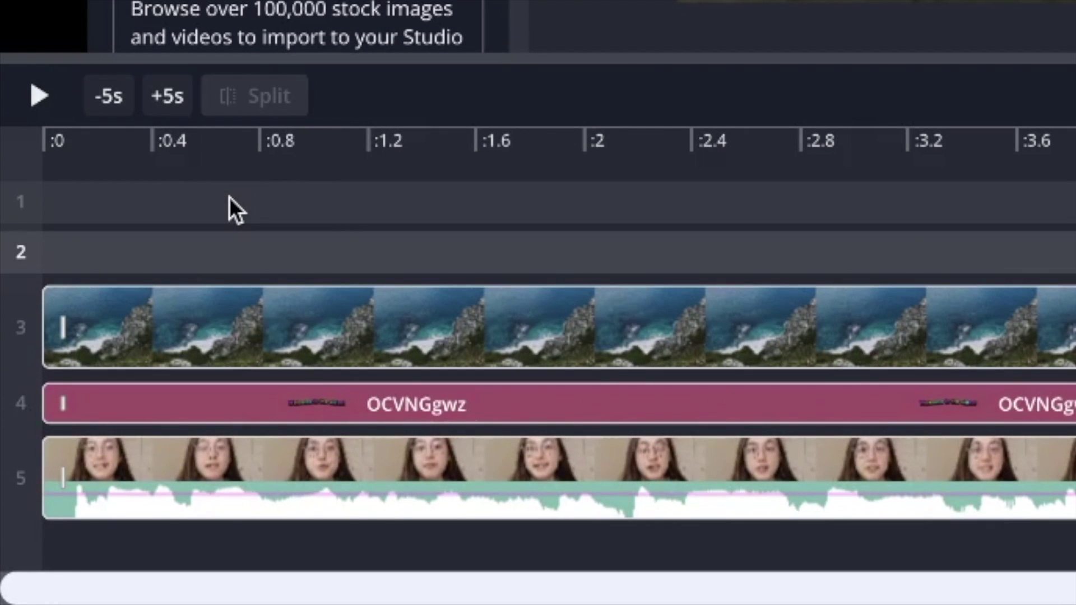
right_click(23, 250)
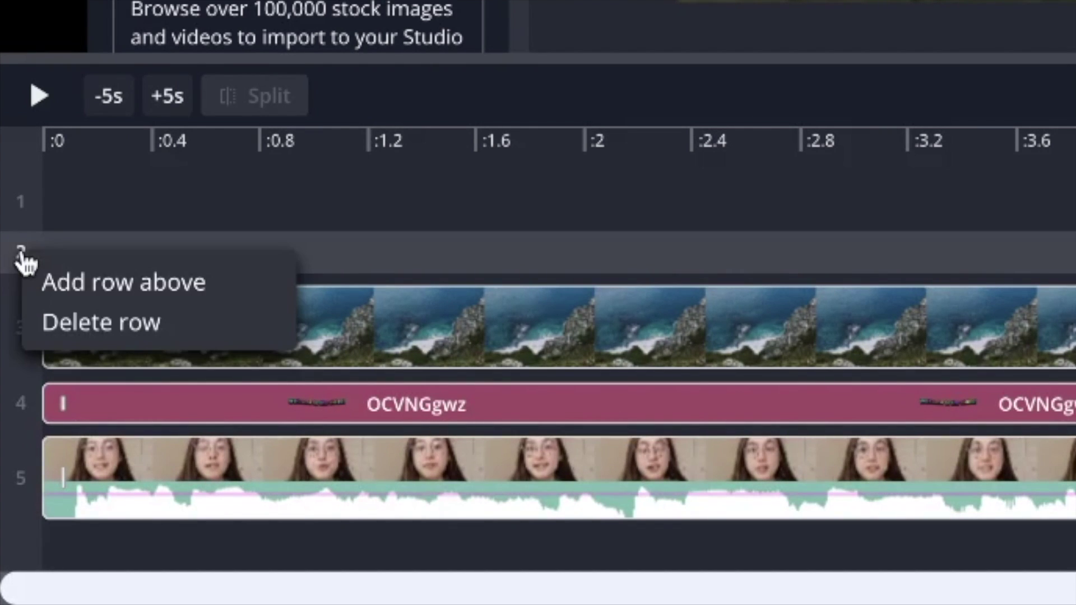
click(235, 302)
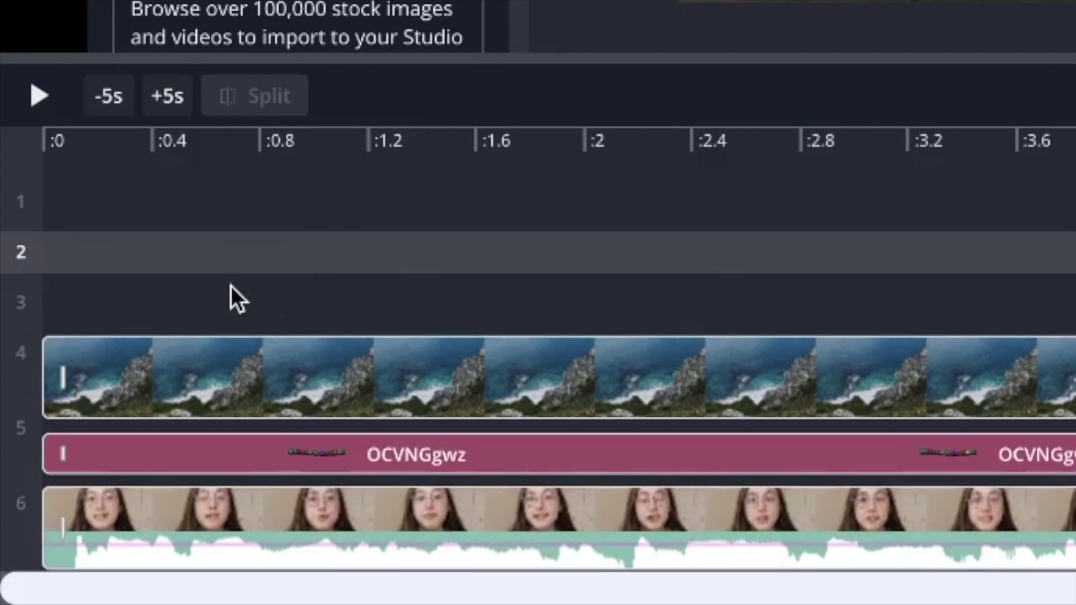
right_click(20, 256)
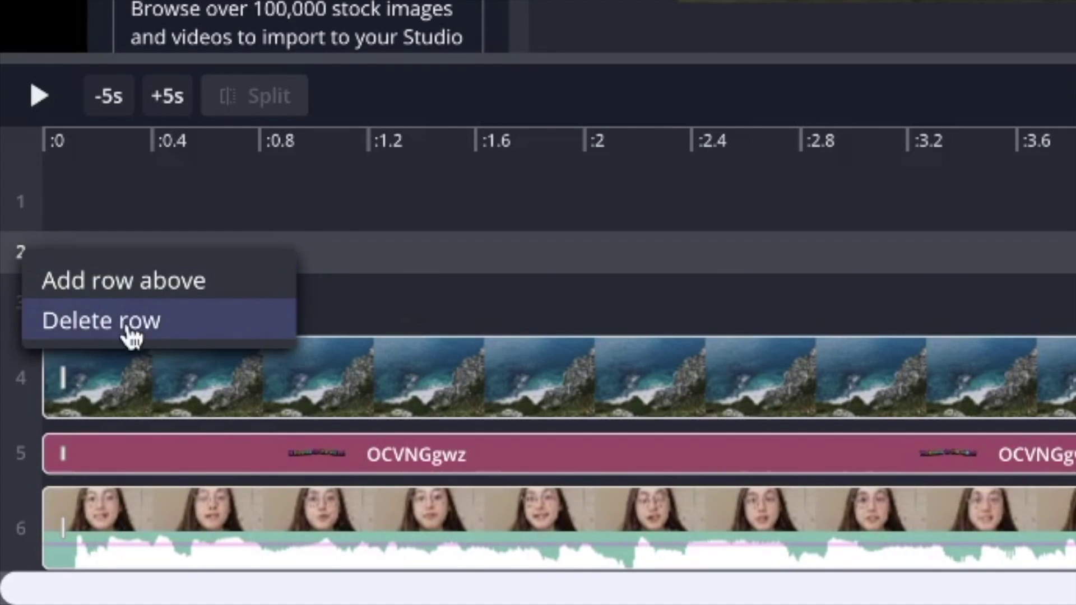
click(190, 326)
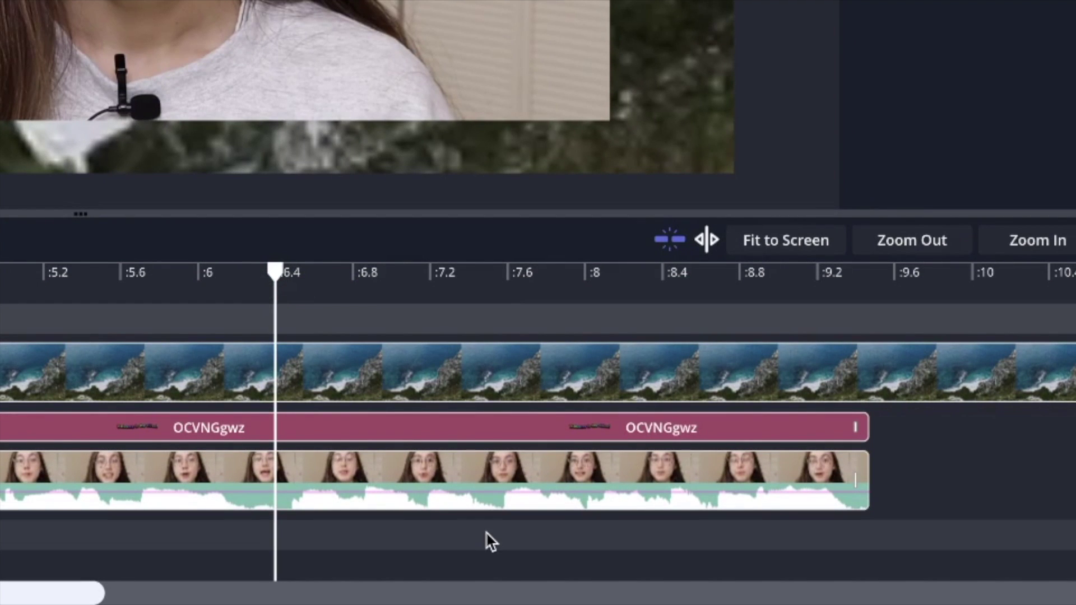
Move the playhead later and add a header text to the canvas
click(905, 490)
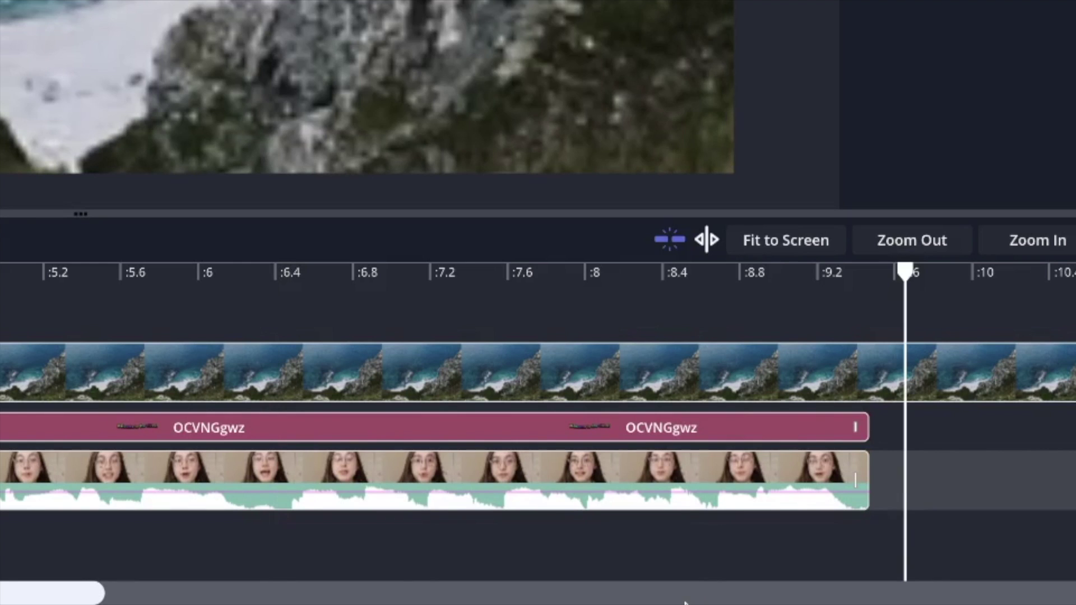
scroll(625, 494, right, 1)
scroll(626, 494, right, 4)
scroll(627, 495, right, 4)
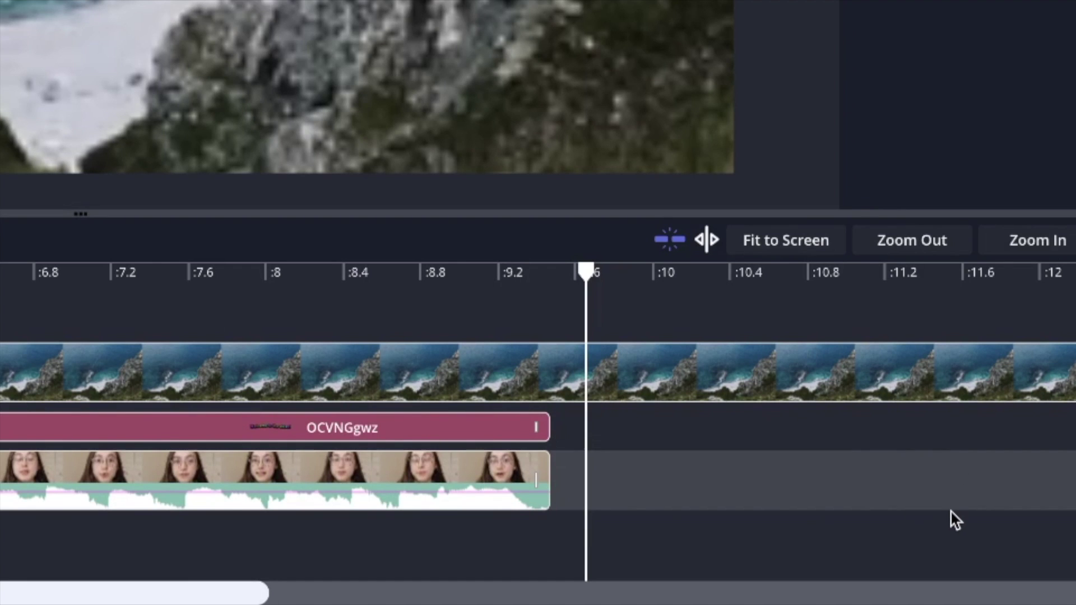
scroll(951, 512, right, 5)
scroll(941, 513, right, 3)
scroll(883, 501, left, 3)
scroll(824, 494, right, 4)
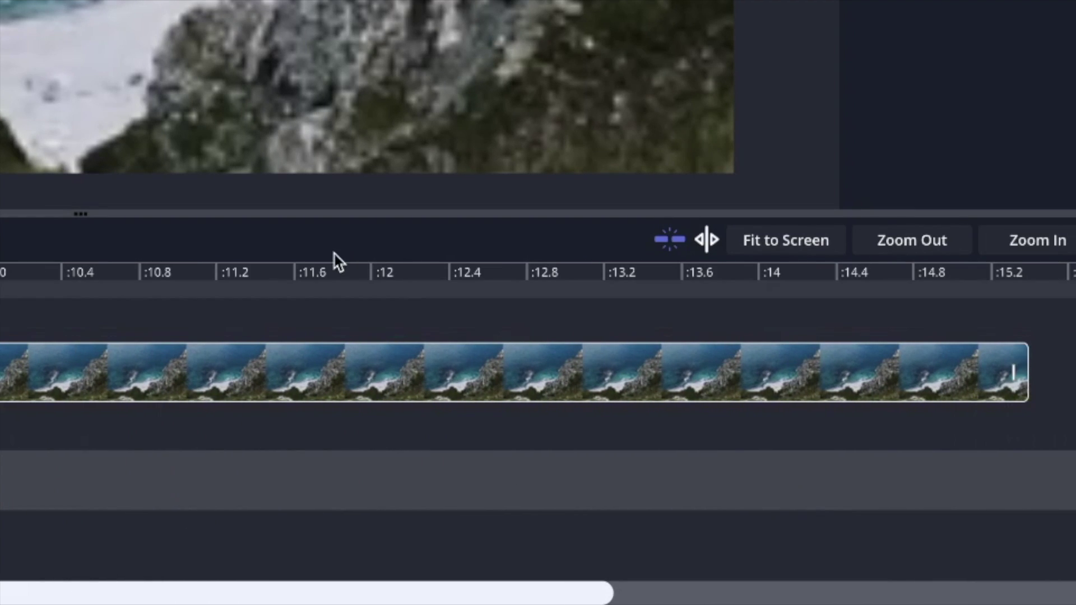
scroll(392, 329, left, 1)
scroll(336, 277, left, 3)
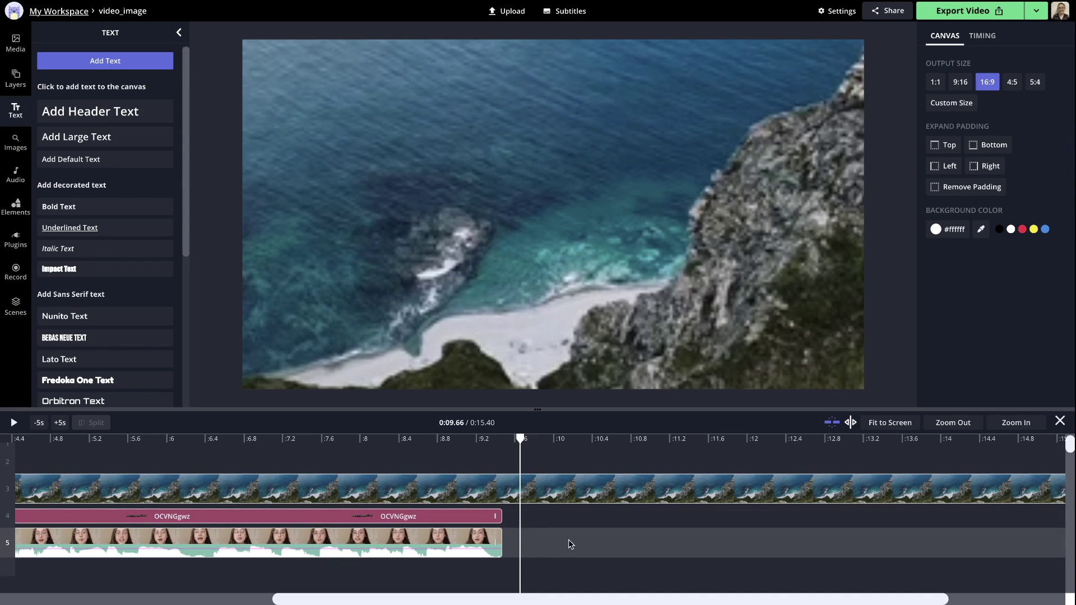
click(80, 116)
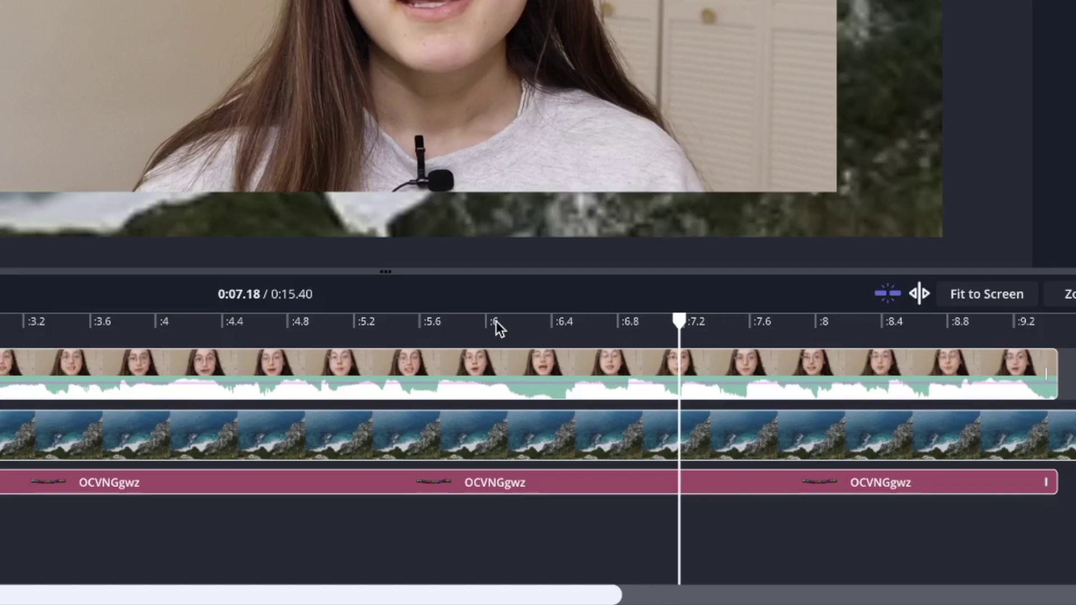
Split out and delete the talking-head section from about 0:06.8 to 0:07.6
click(431, 322)
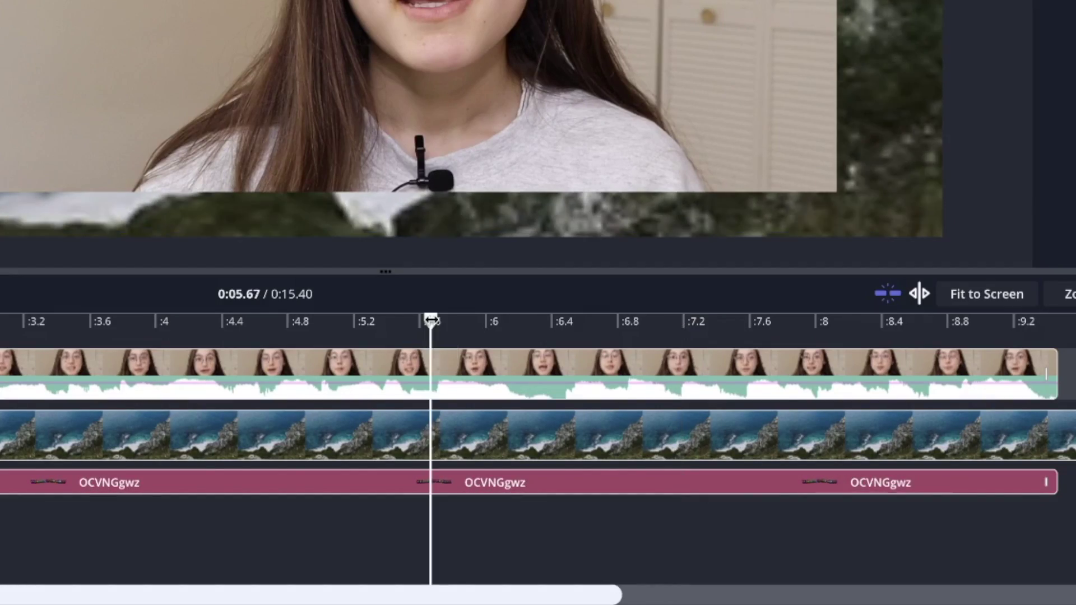
drag(384, 328, 510, 328)
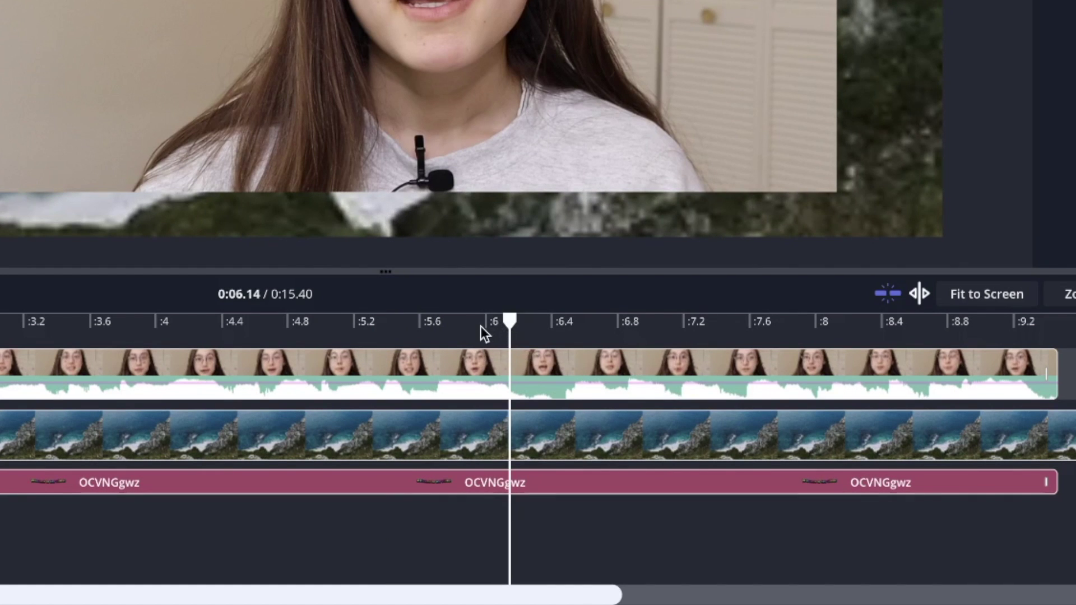
click(623, 321)
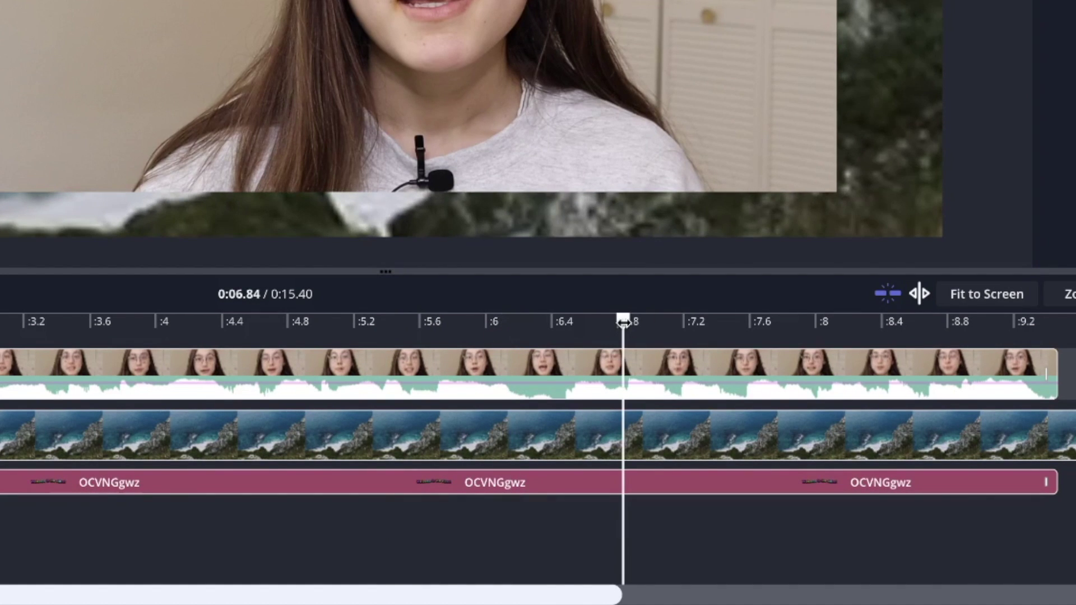
click(639, 383)
key(s)
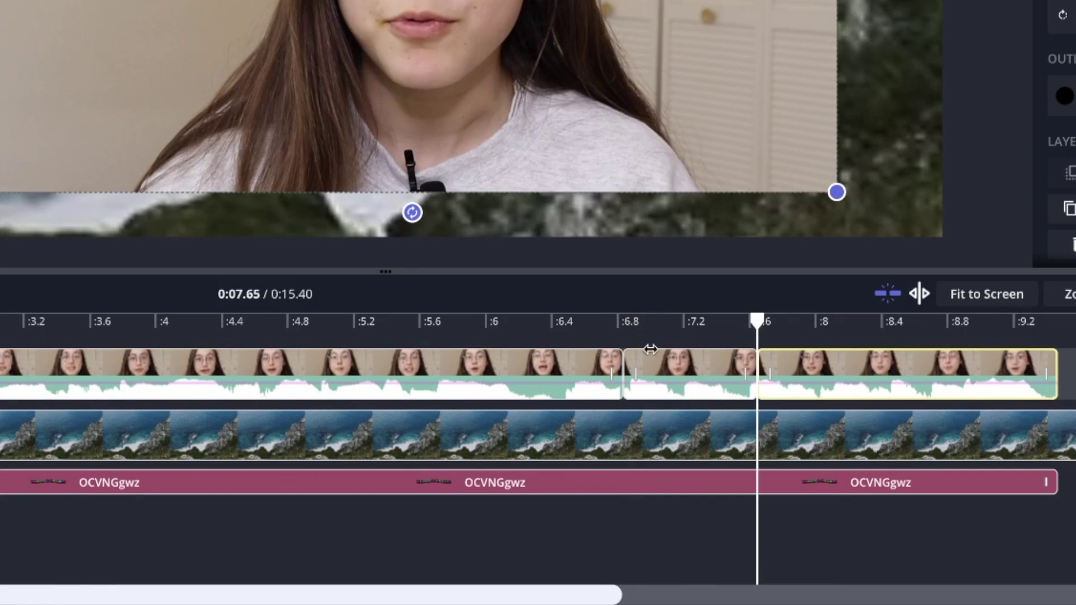
key(Delete)
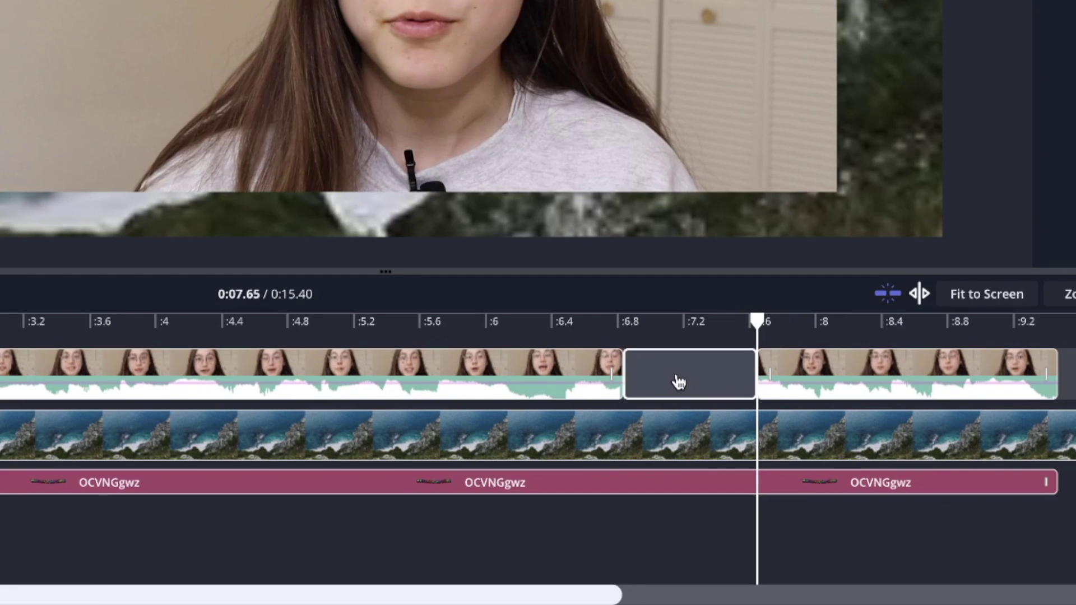
click(674, 383)
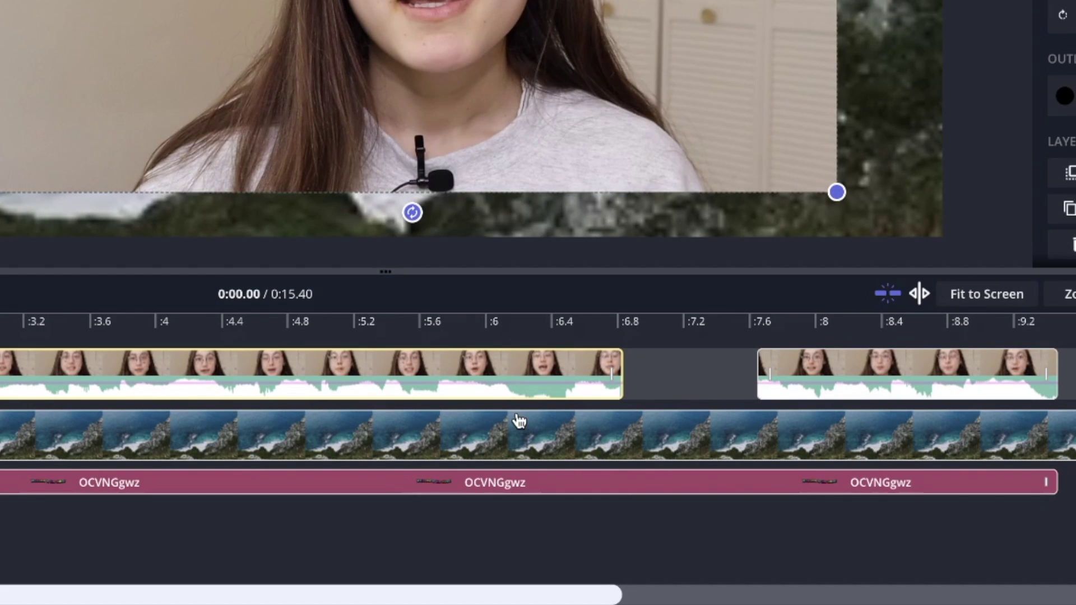
click(506, 364)
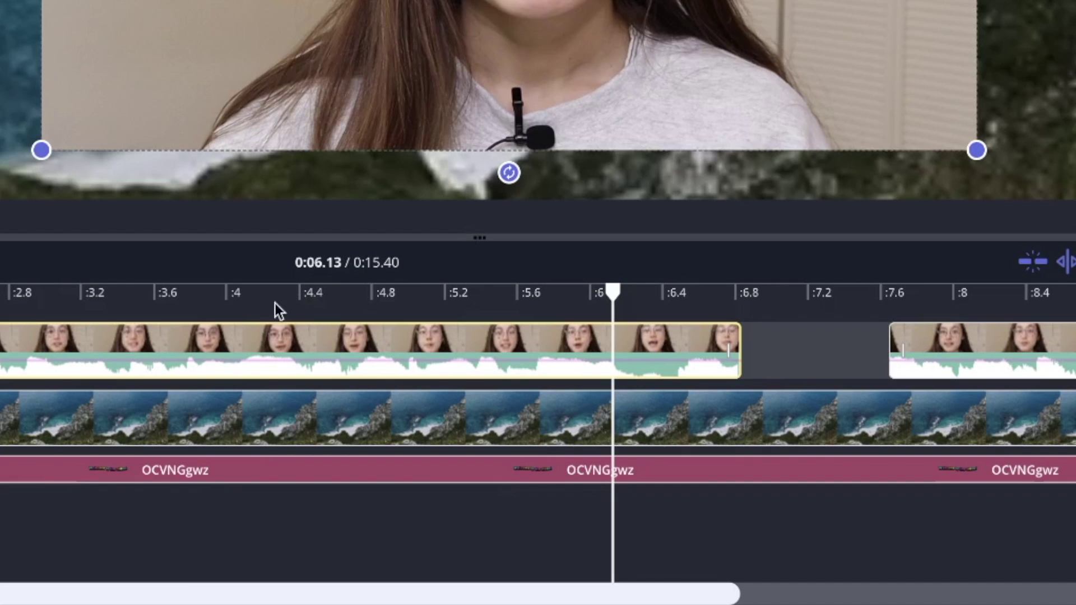
Split the talking-head clip at 0:03.79 and 0:04.39, then delete the slice
click(187, 292)
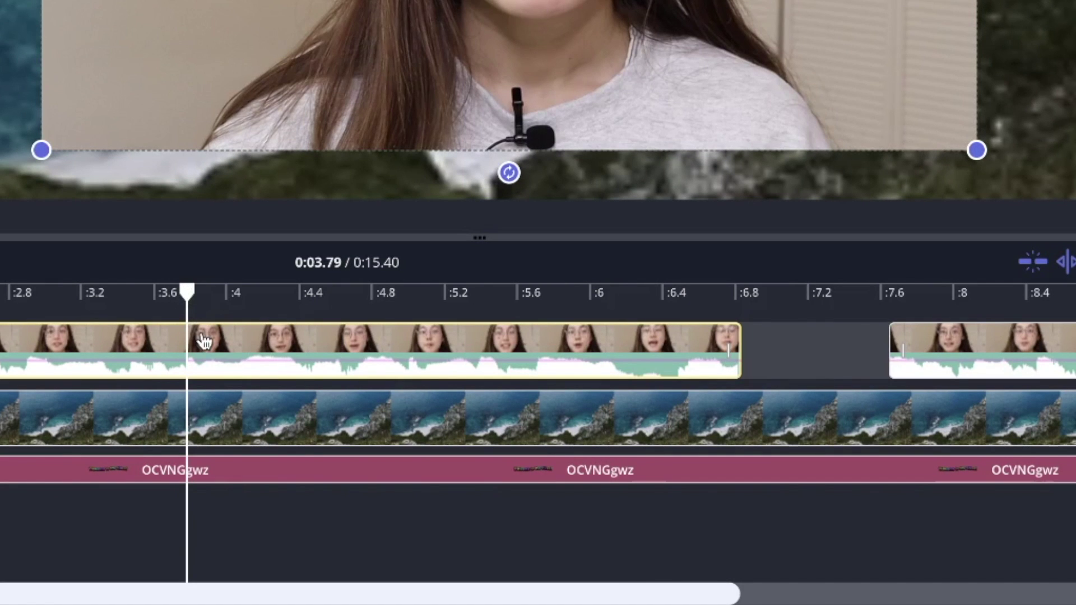
key(s)
click(297, 349)
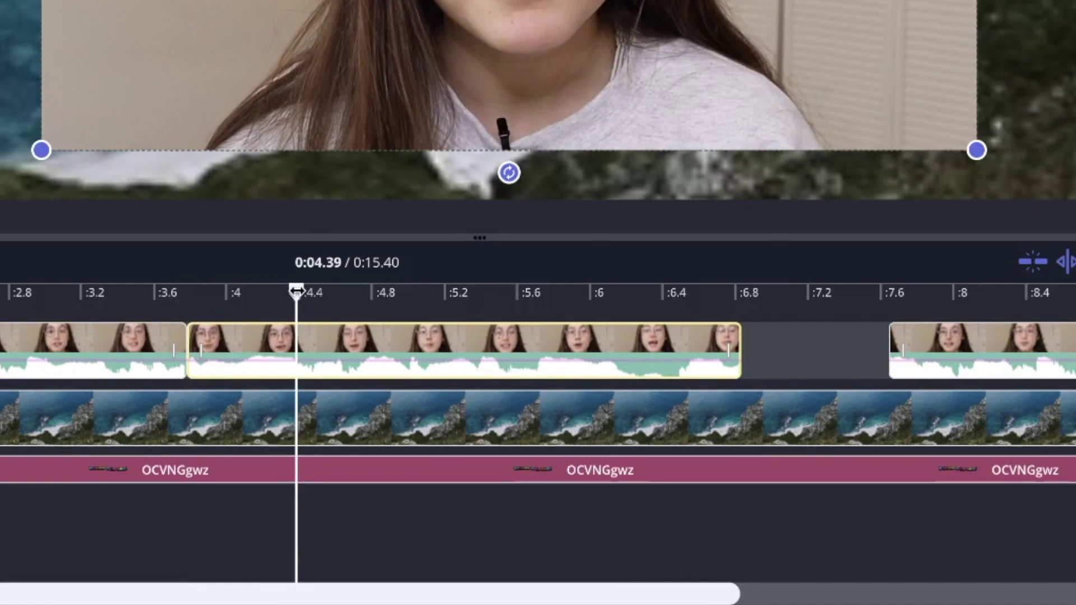
key(s)
key(Delete)
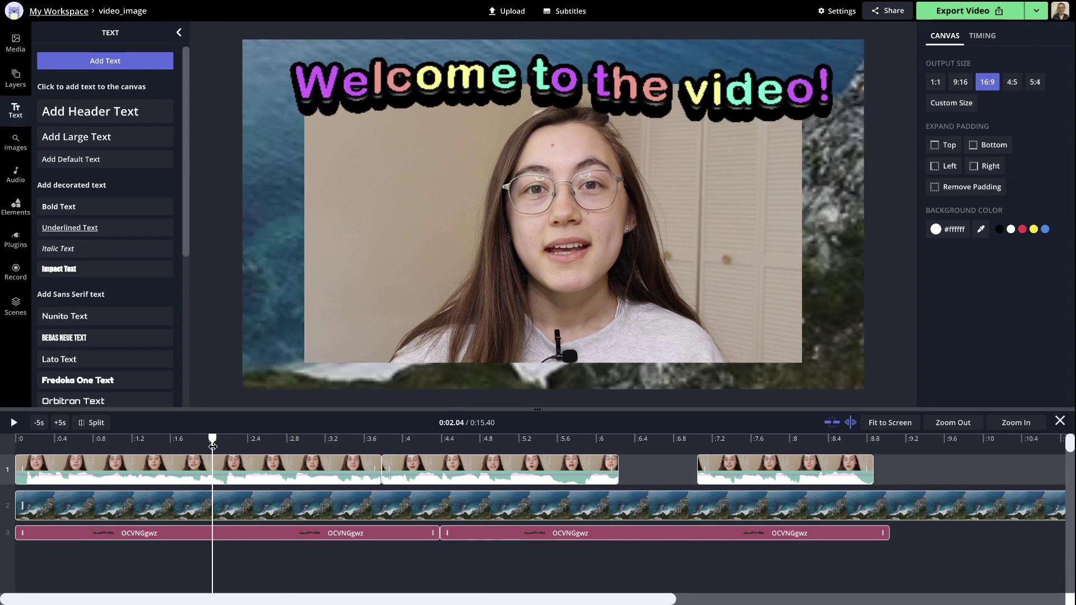
Inspect the gap near 0:06.54, then reselect the talking-head clip at 0:04.05
click(648, 438)
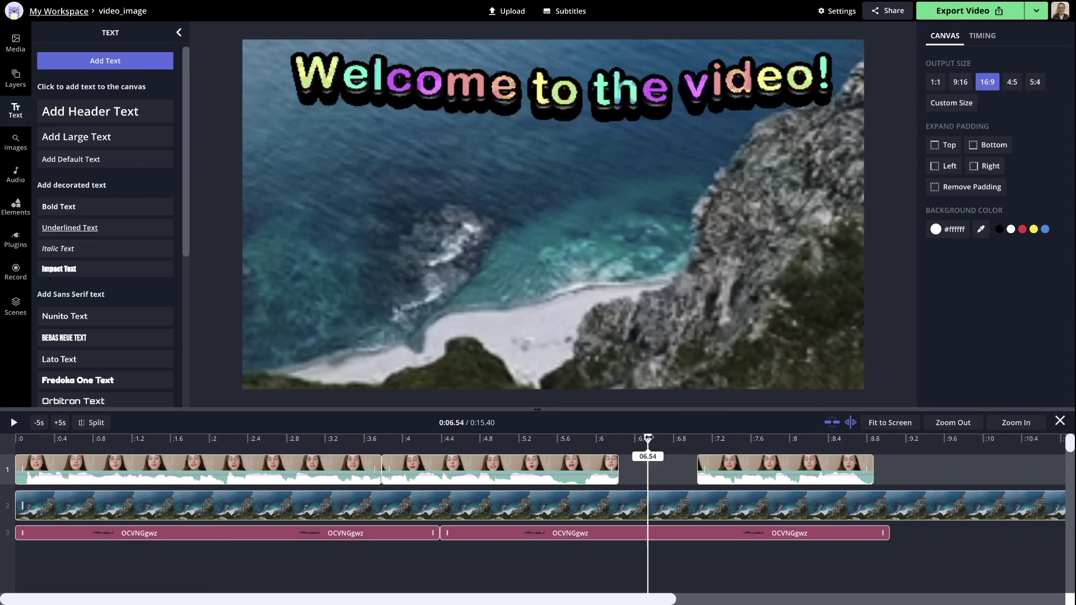
click(640, 484)
click(641, 466)
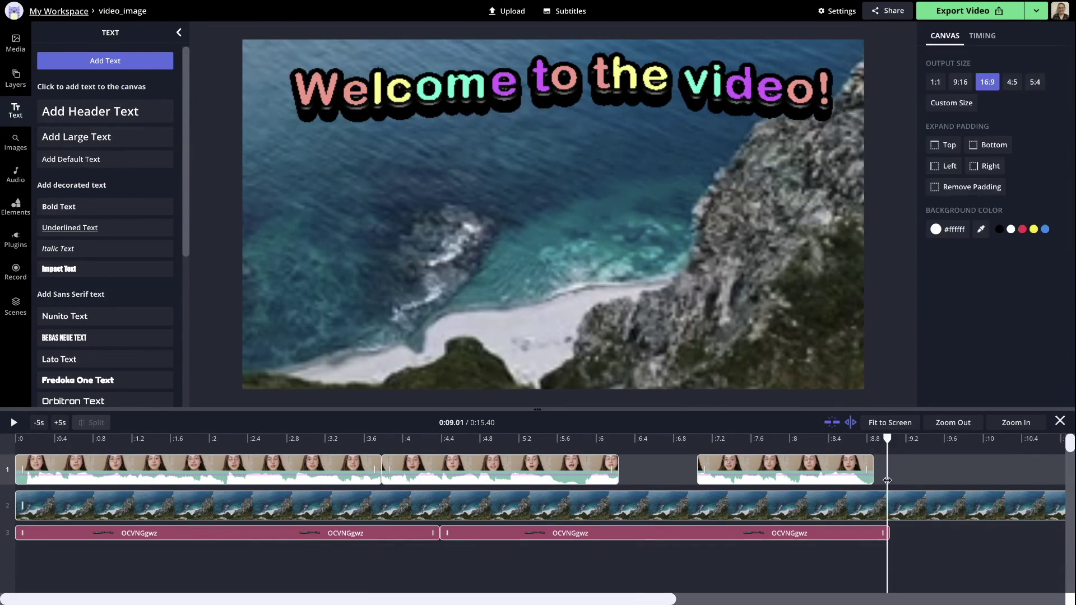
click(641, 466)
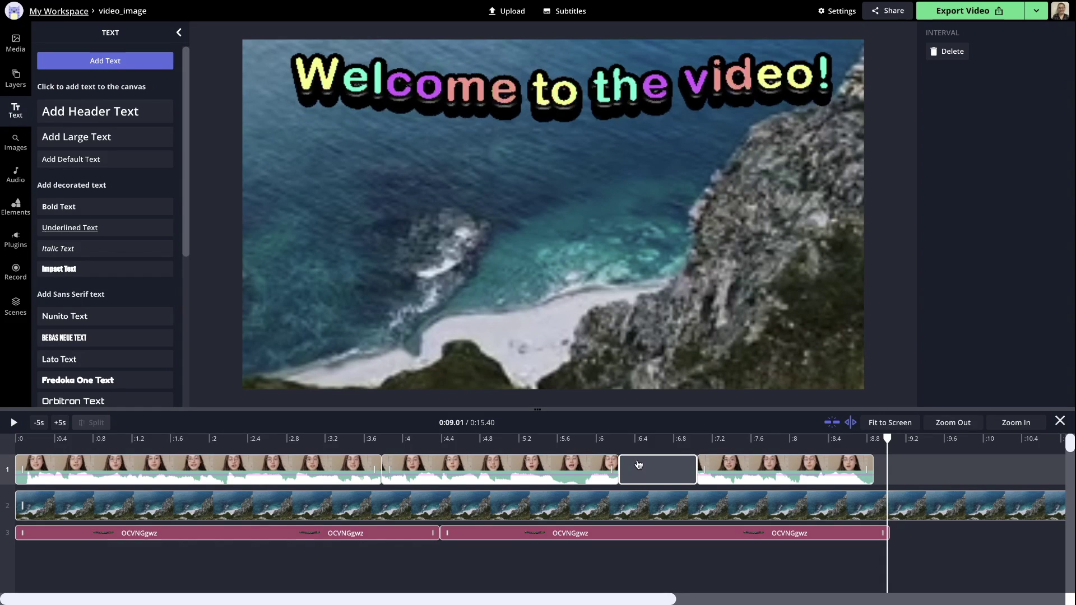
click(407, 472)
click(400, 473)
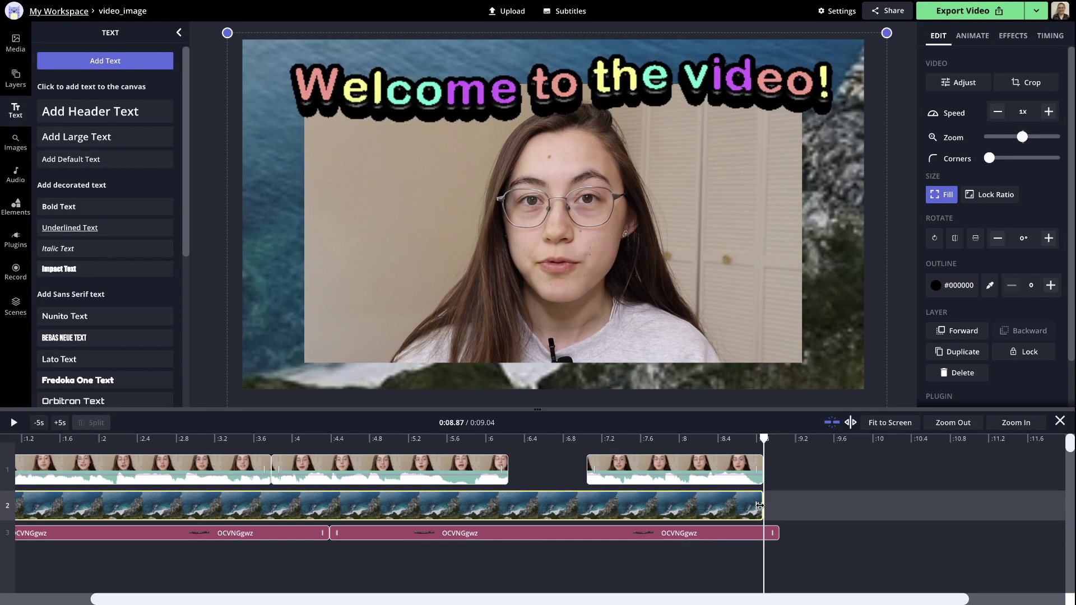
Trim the ocean background to about 8.87 s and extend the first talking-head clip to 3.93
drag(760, 506, 763, 505)
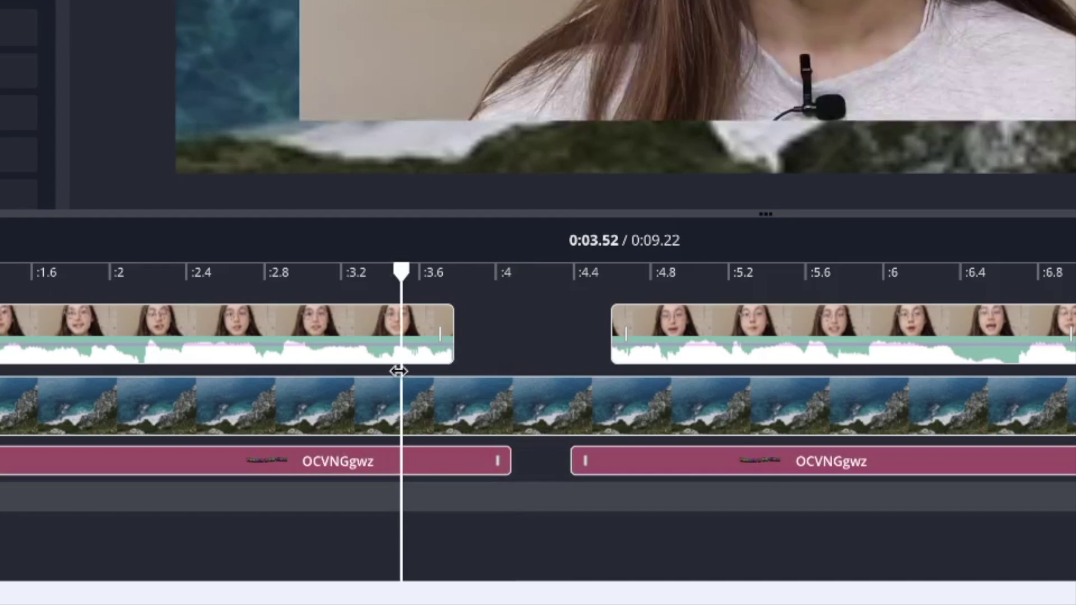
click(375, 317)
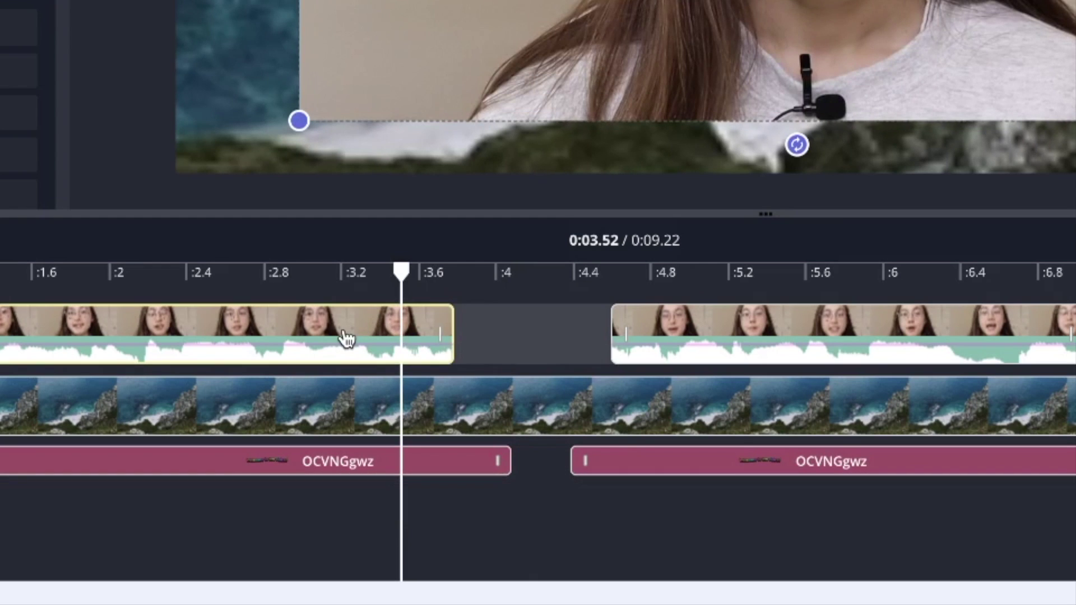
click(507, 268)
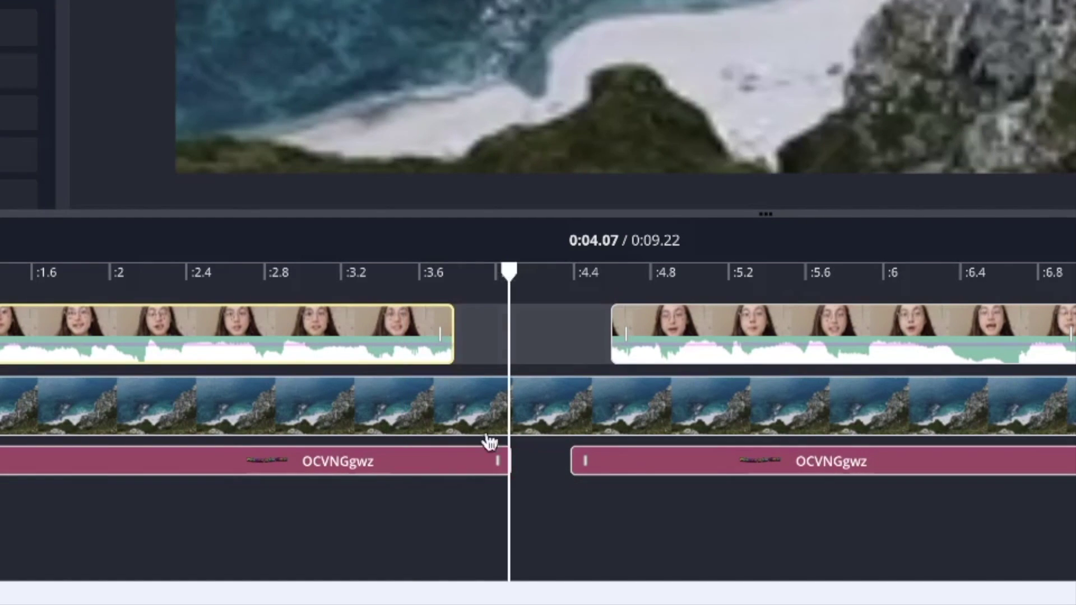
click(427, 465)
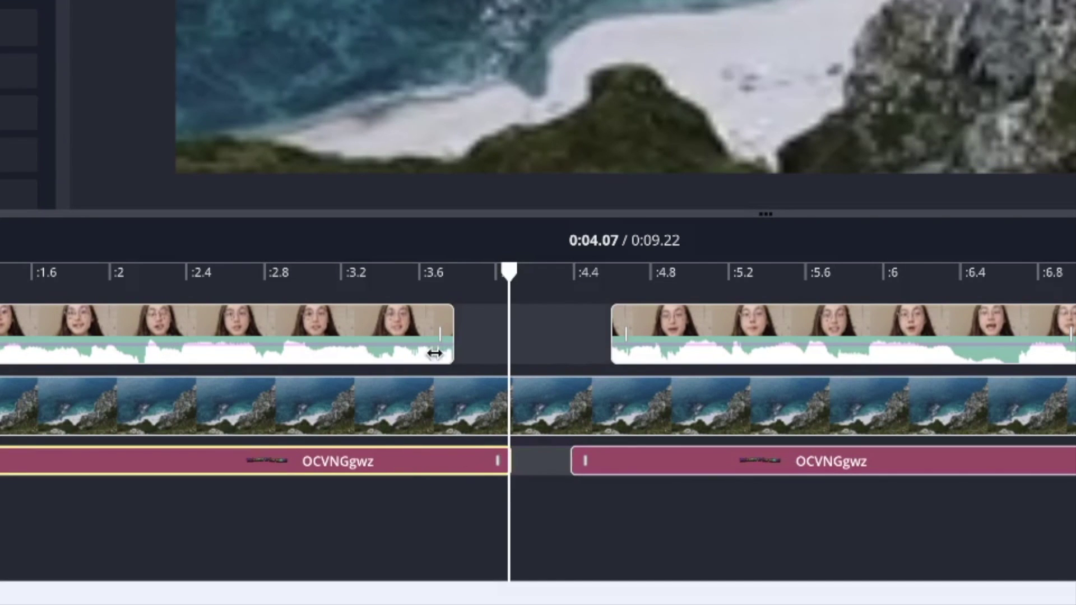
mouse_move(447, 330)
mouse_down()
mouse_move(500, 330)
mouse_move(478, 333)
mouse_move(489, 332)
mouse_up()
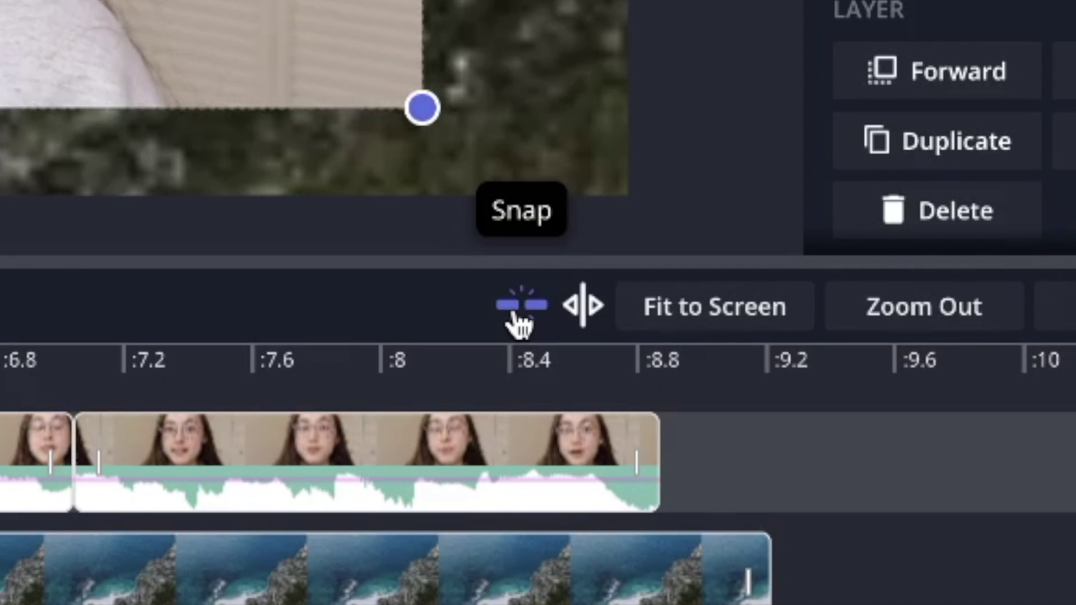
With snapping off, fine-tune the clip's end to about 0:04 and preview the cut
click(520, 313)
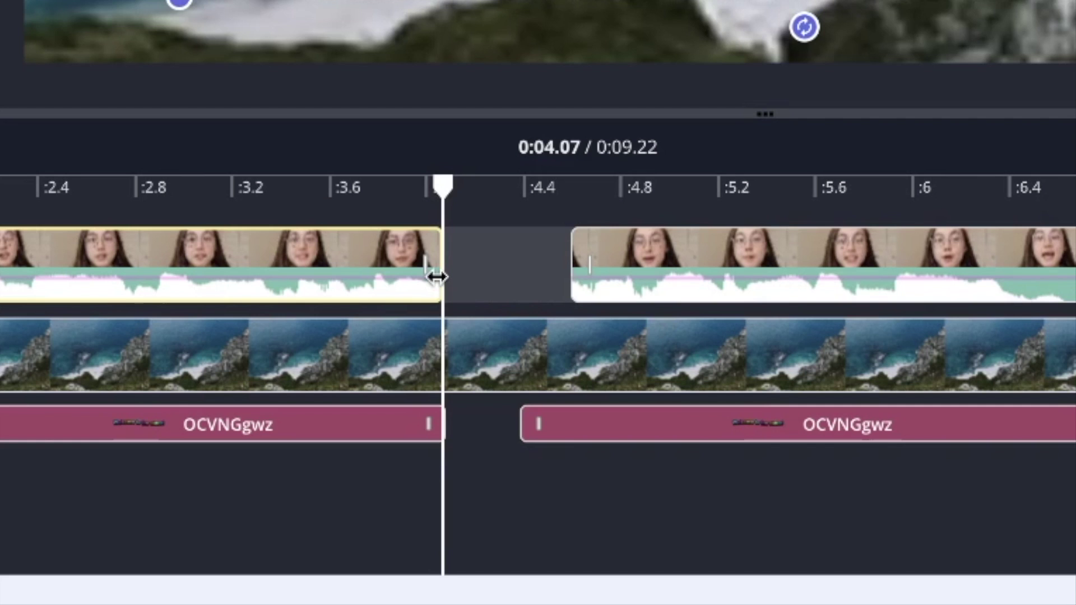
mouse_move(435, 277)
mouse_down()
mouse_move(426, 279)
mouse_move(474, 278)
mouse_move(421, 288)
mouse_up()
drag(428, 185, 403, 190)
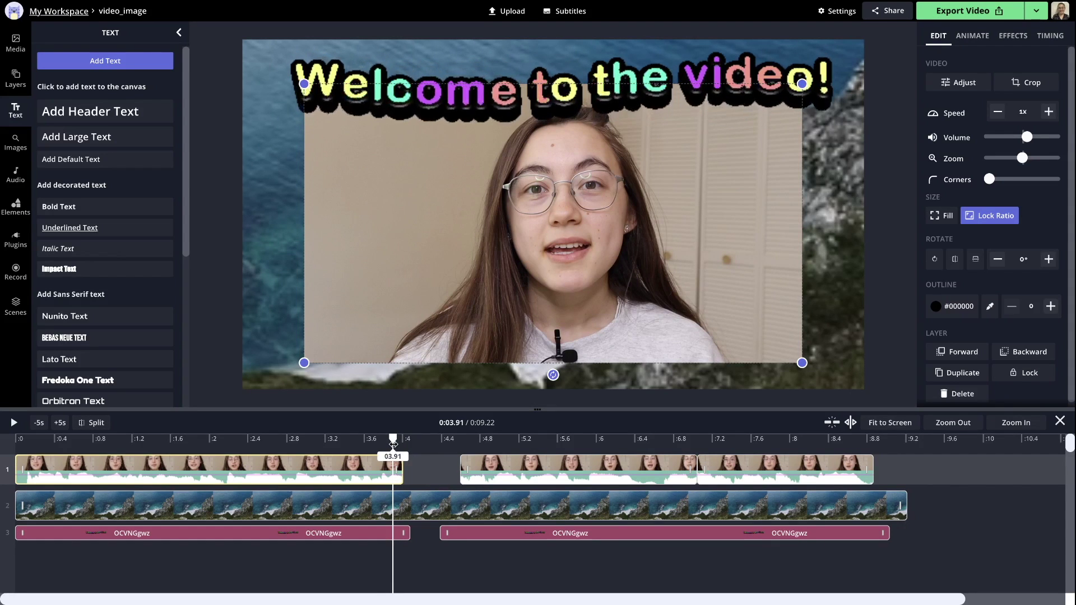
mouse_move(393, 445)
mouse_down()
mouse_move(416, 446)
mouse_move(249, 444)
mouse_up()
click(216, 237)
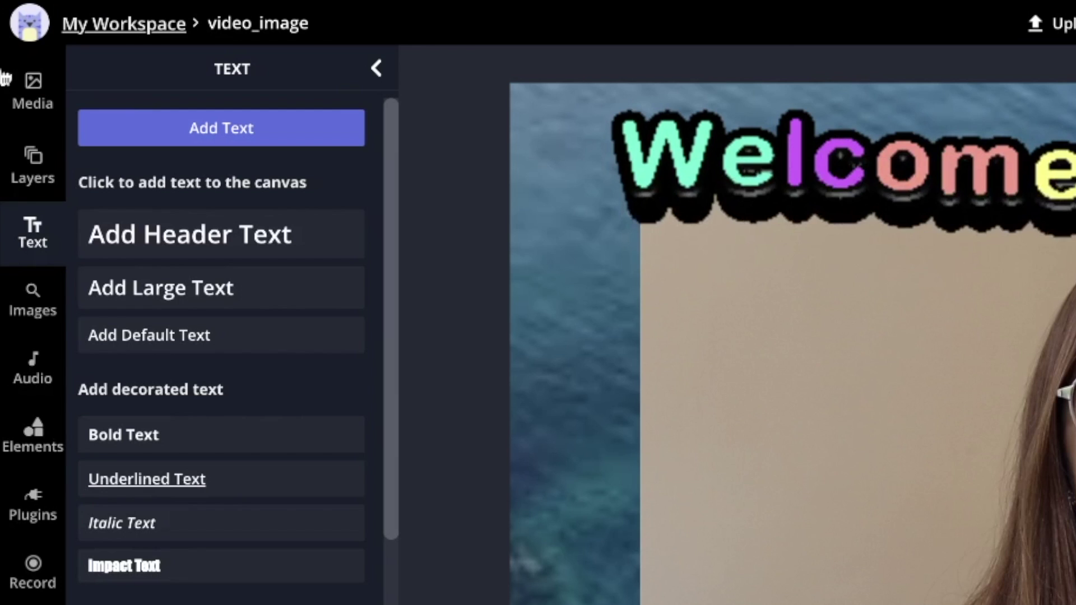
Rename the top OCVNGgwz layer in the Layers list to 'Gif text 1'
click(32, 166)
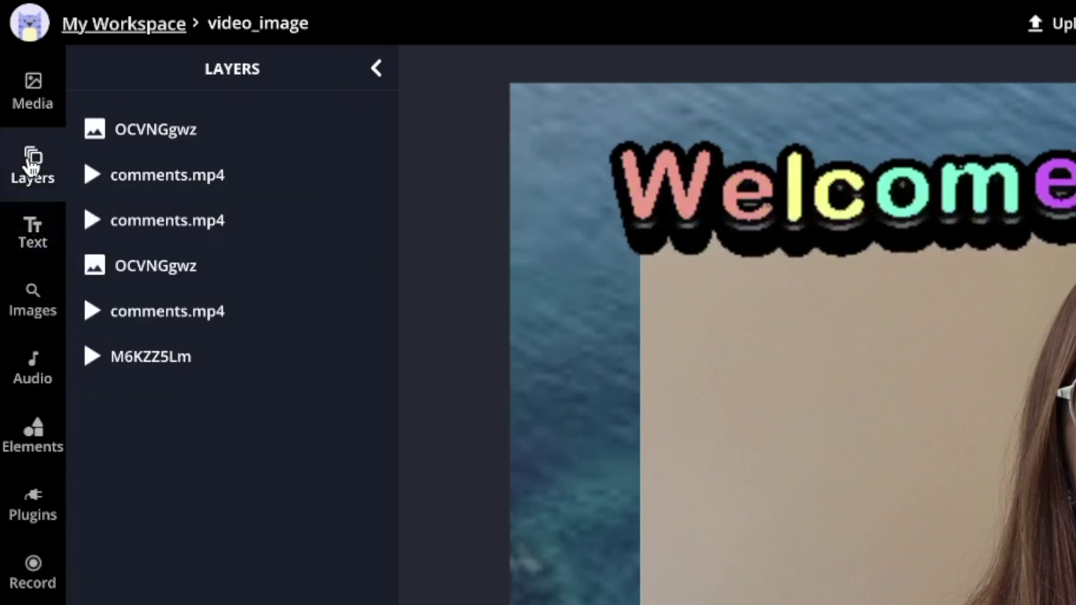
click(242, 130)
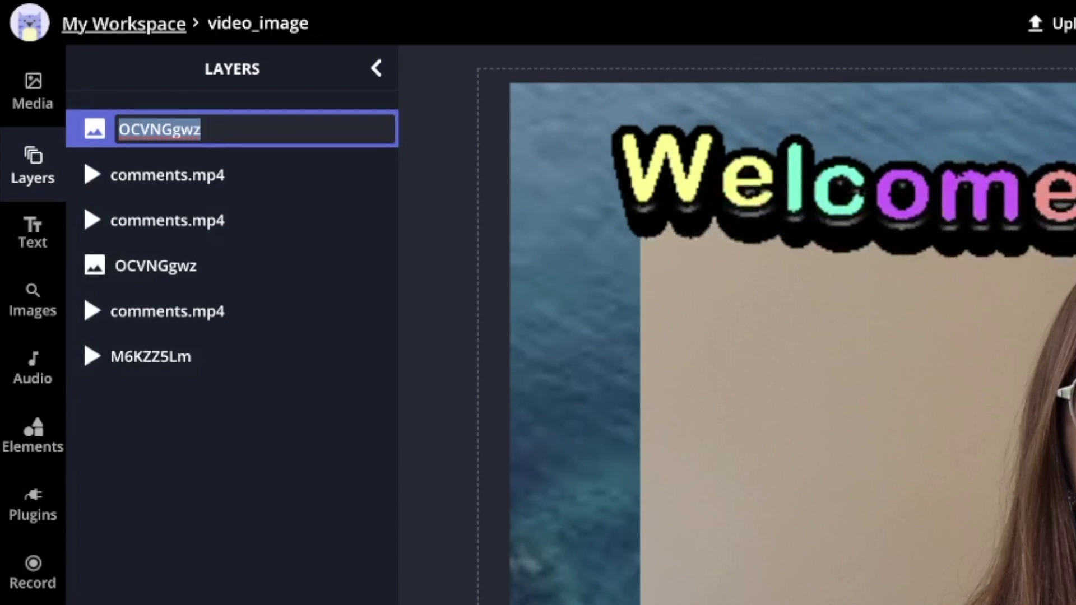
text(Gif text 1)
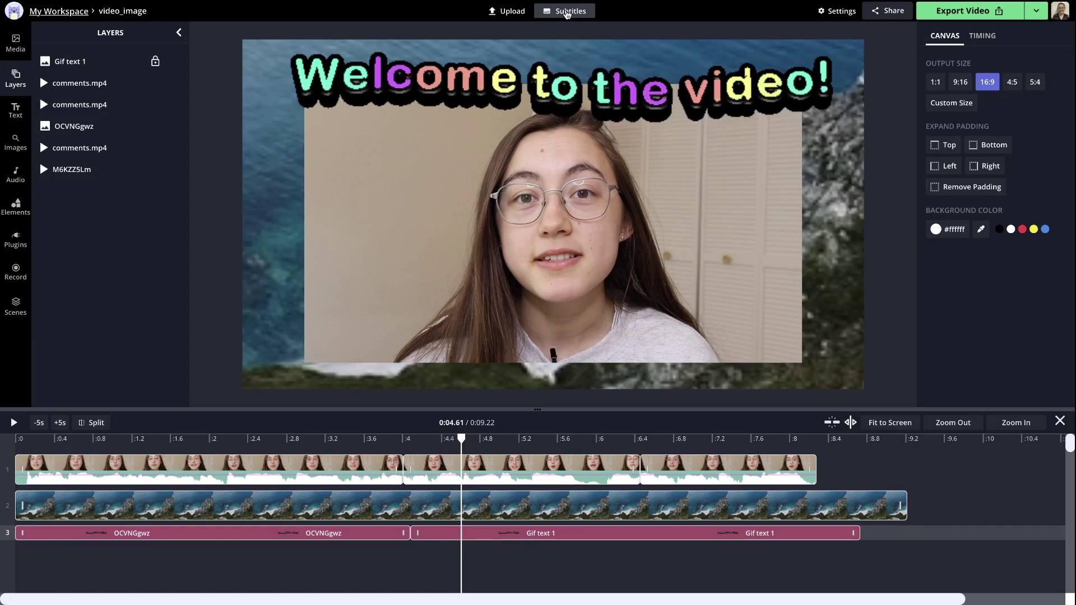
Auto-generate subtitles from the speech in the Subtitles editor
click(561, 11)
click(528, 336)
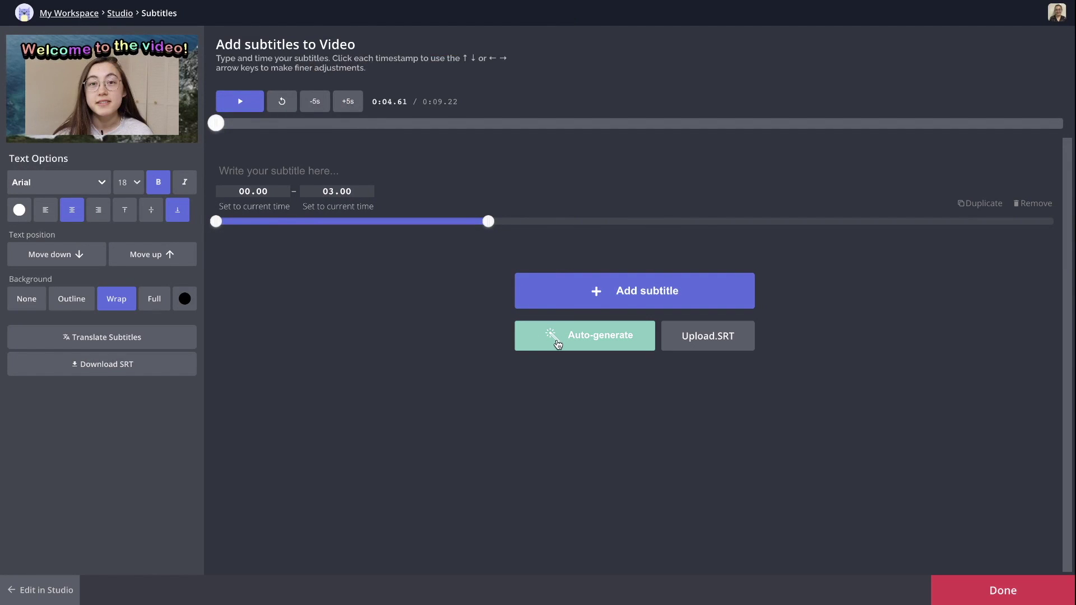
click(379, 388)
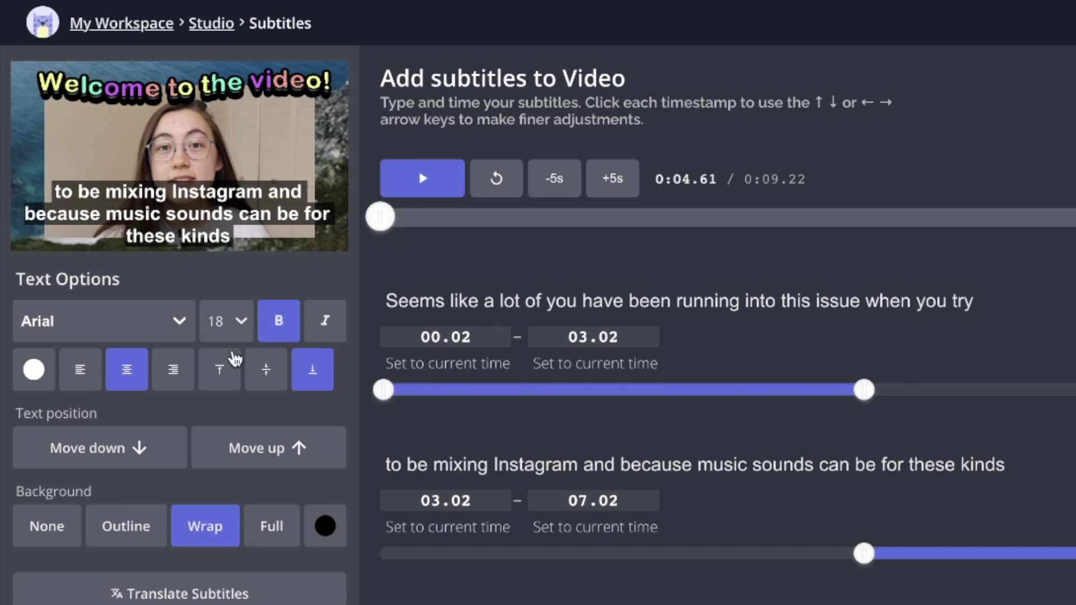
Style the subtitles in Open Sans at size 10 and preview the second caption at 0:07.02
click(101, 320)
click(100, 447)
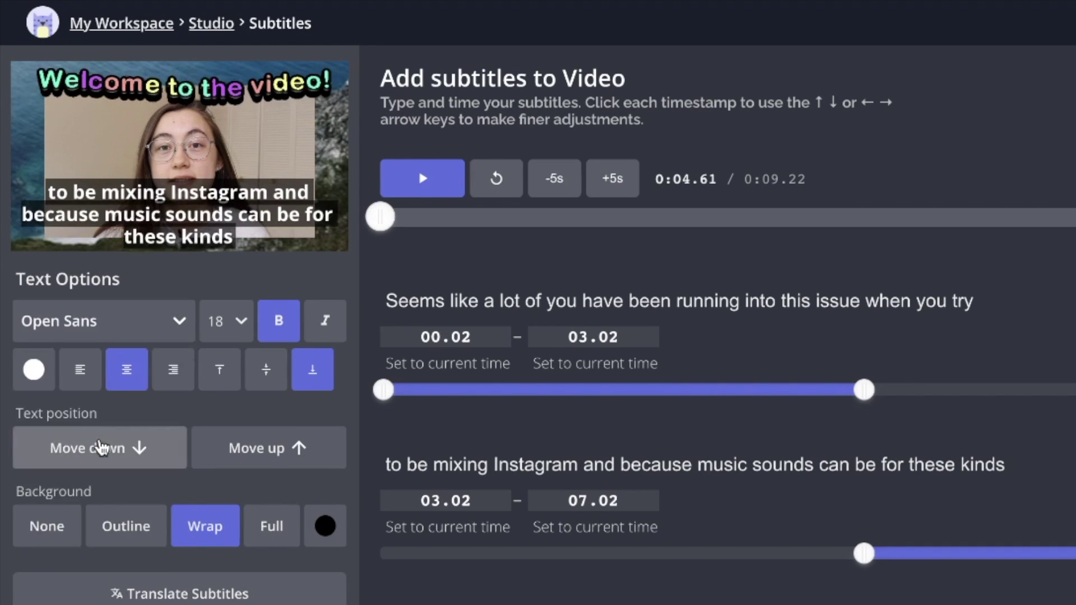
click(234, 321)
click(231, 249)
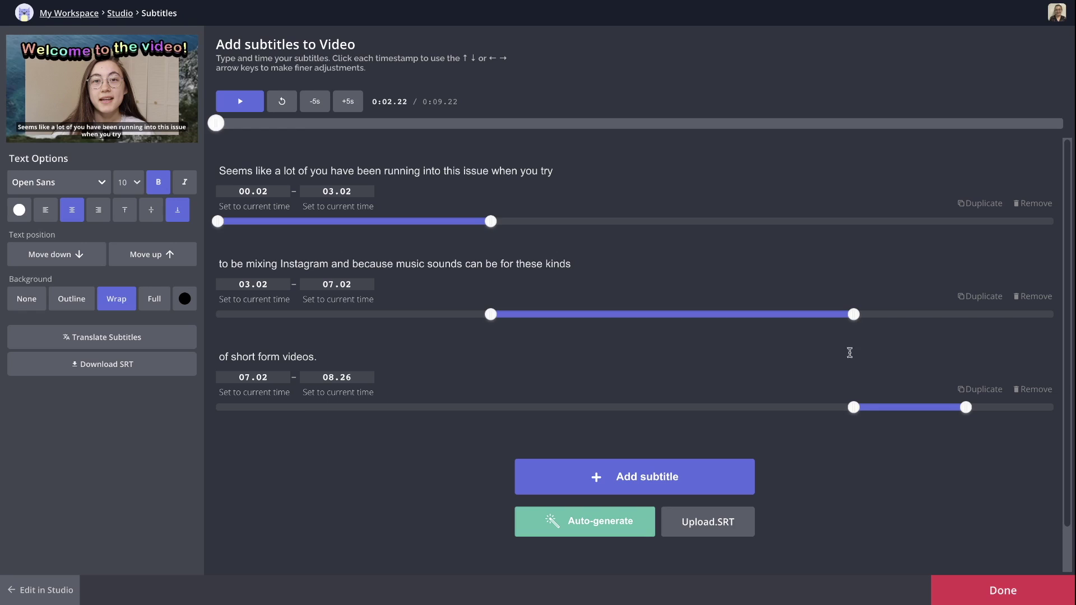
click(853, 316)
Back in the editor, retime the subtitle clips along the timeline
click(947, 585)
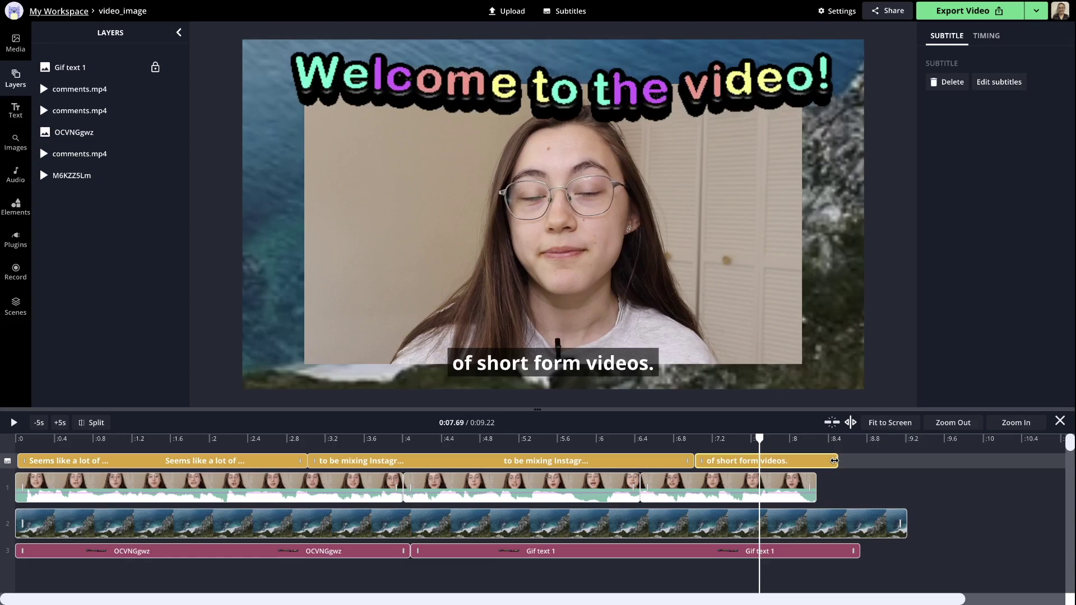
mouse_move(820, 461)
mouse_down()
mouse_move(811, 465)
mouse_move(822, 465)
mouse_up()
drag(647, 466, 691, 466)
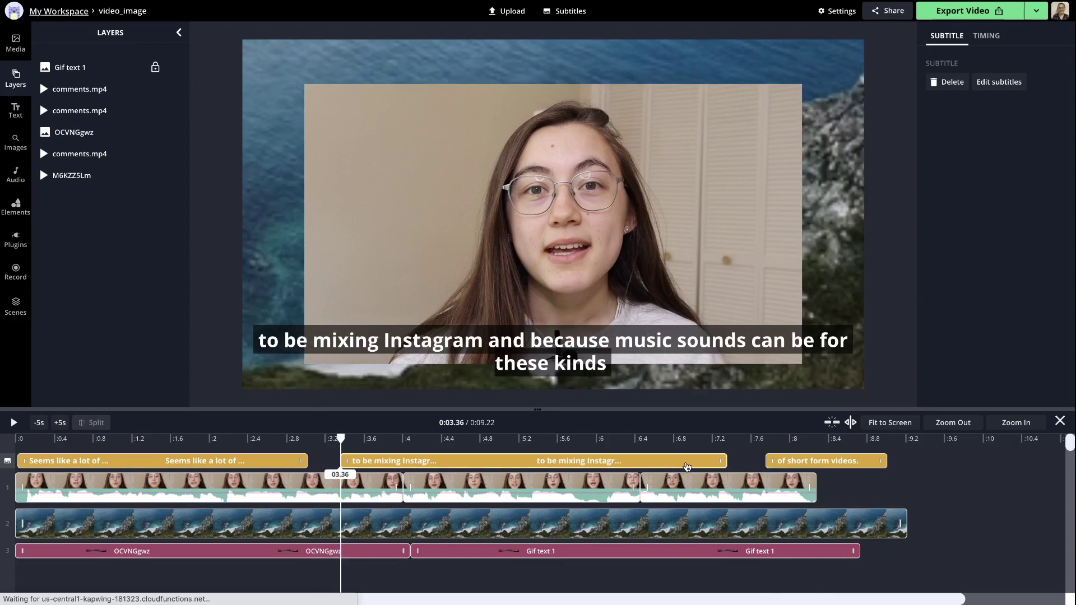
drag(261, 464, 296, 465)
Split the first subtitle at the playhead and move its left piece to the start
click(176, 438)
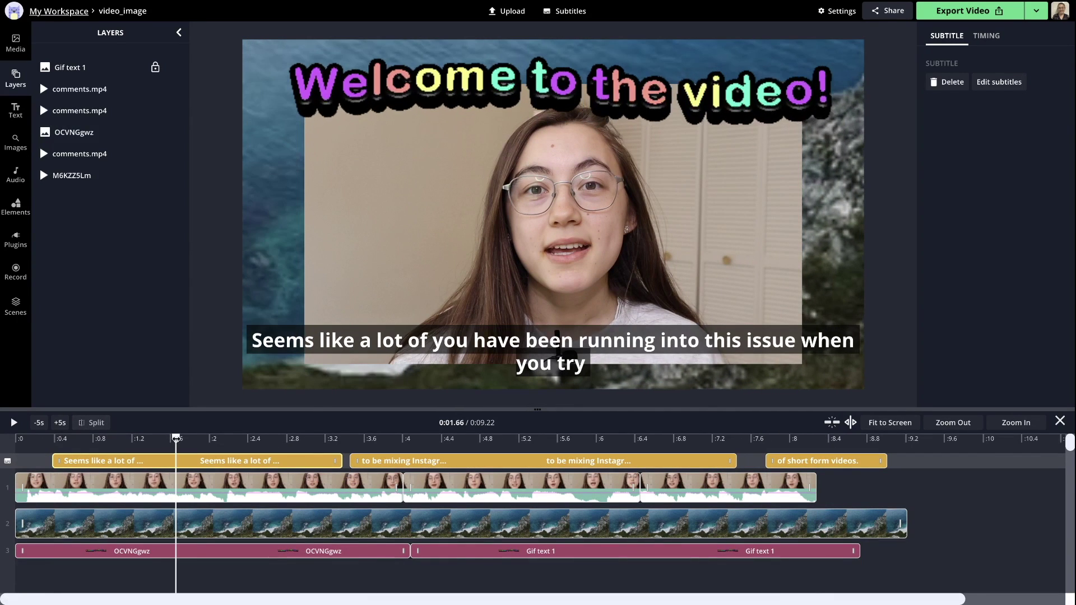
key(s)
mouse_move(154, 466)
mouse_down()
mouse_move(121, 468)
mouse_move(164, 461)
mouse_up()
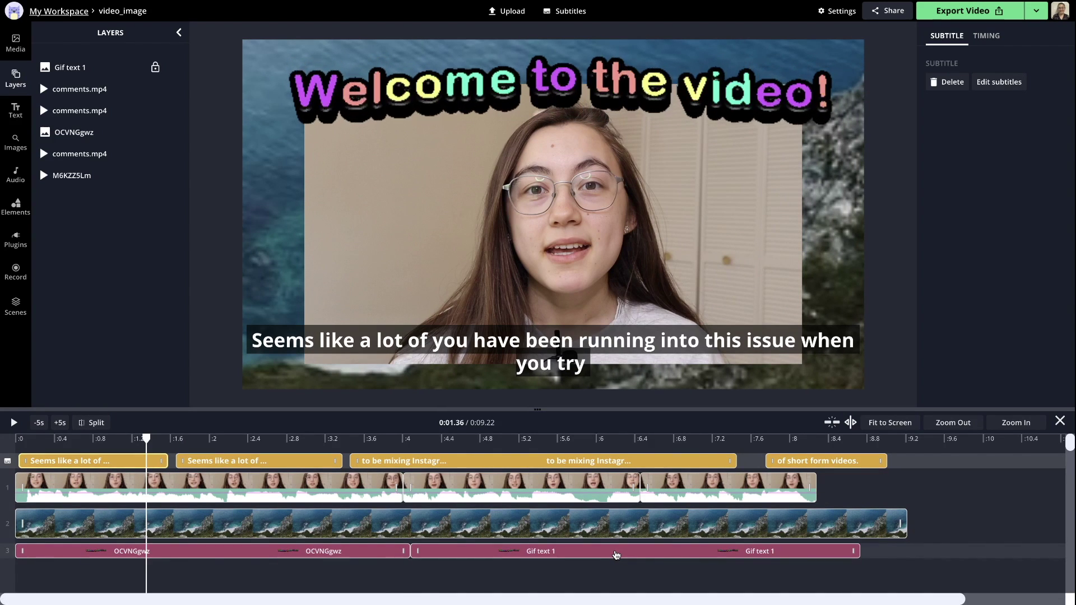
click(569, 439)
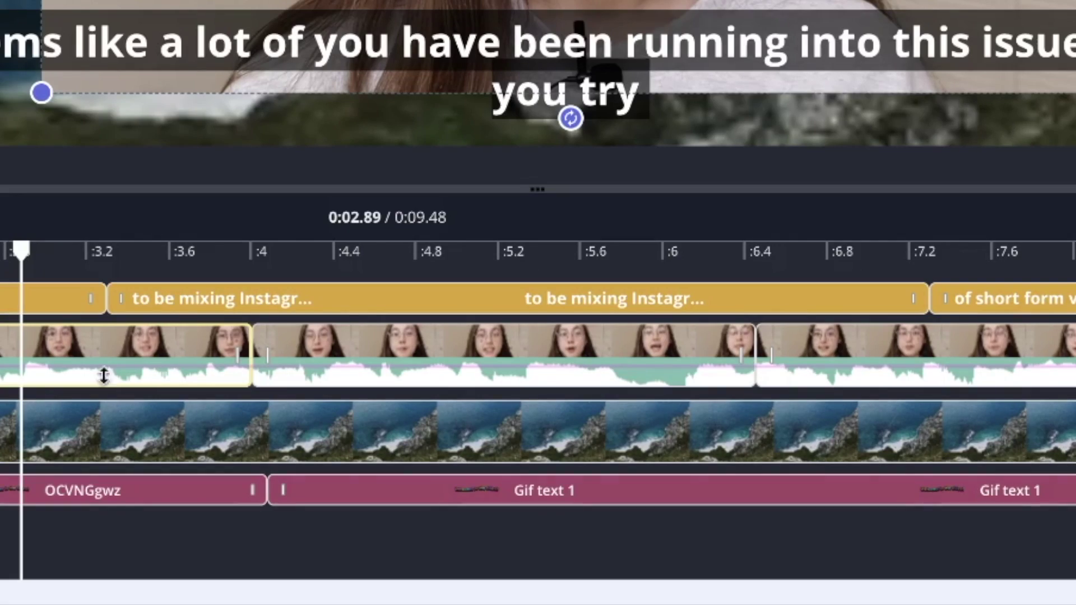
Boost the middle comments.mp4 clip to 200% volume and review the 'to be mixing Instagram' subtitle
click(431, 358)
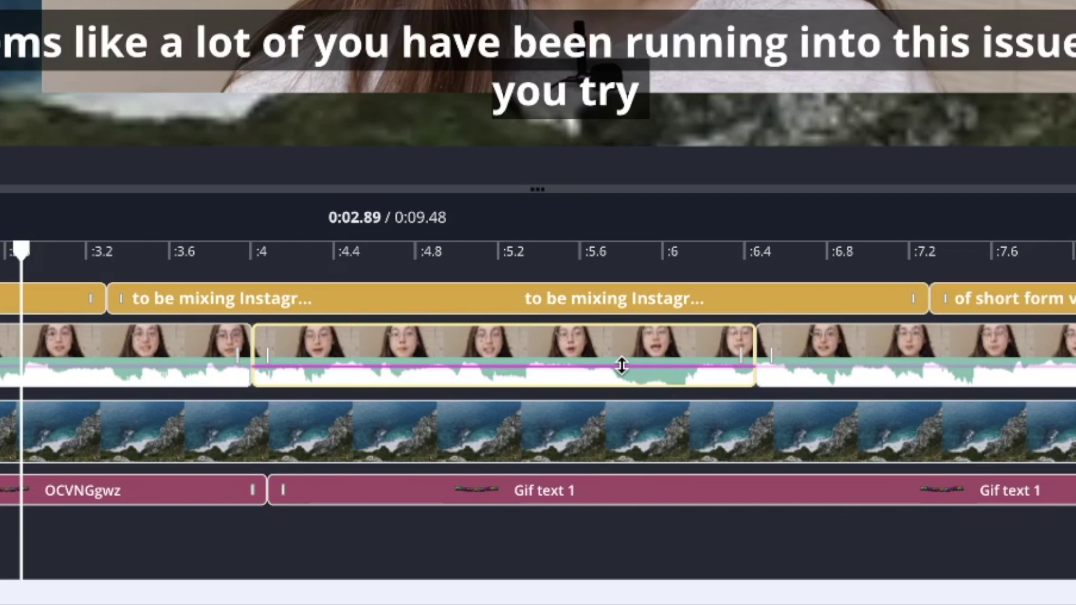
mouse_move(621, 366)
mouse_down()
mouse_move(623, 350)
mouse_move(621, 374)
mouse_up()
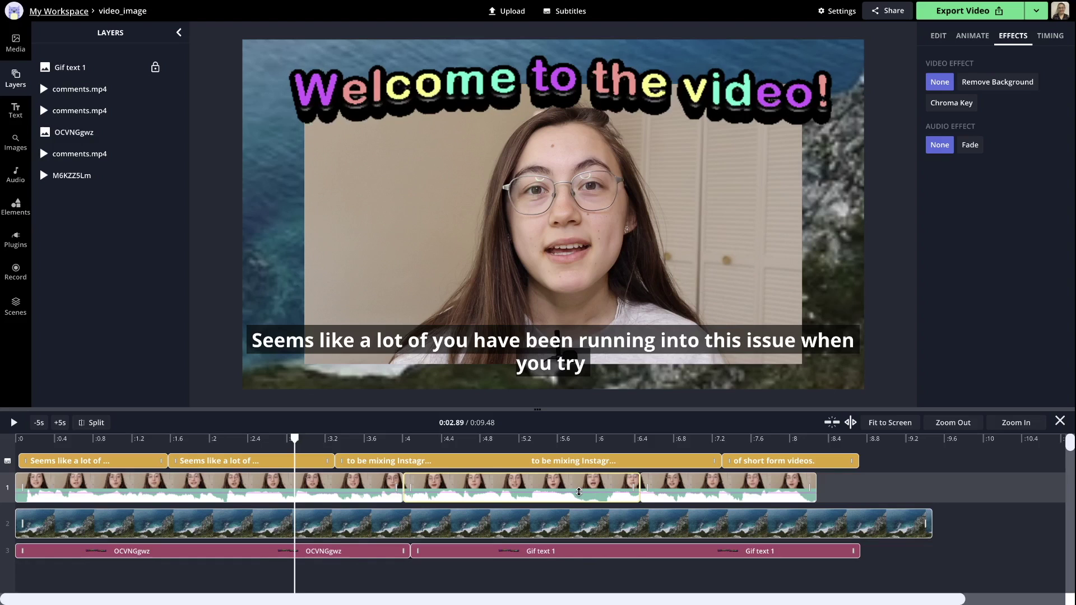
click(573, 444)
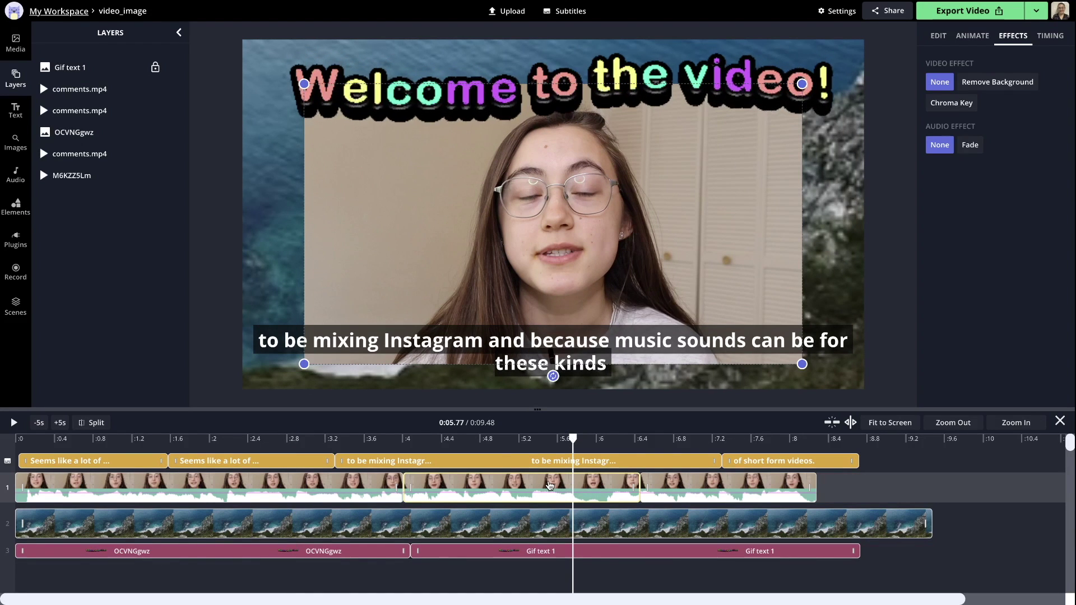
click(939, 35)
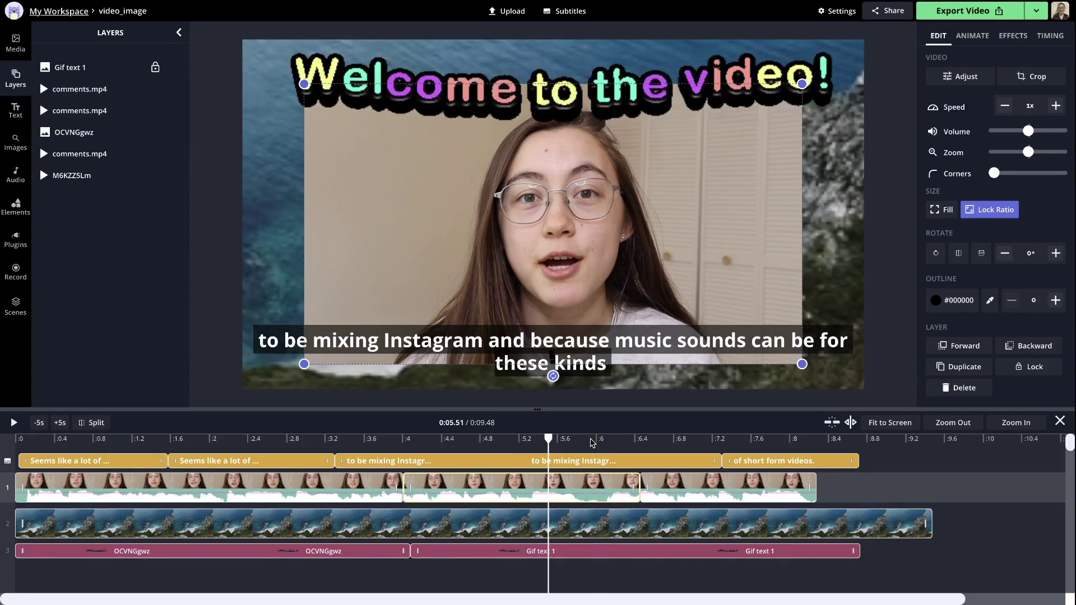
click(591, 439)
click(716, 439)
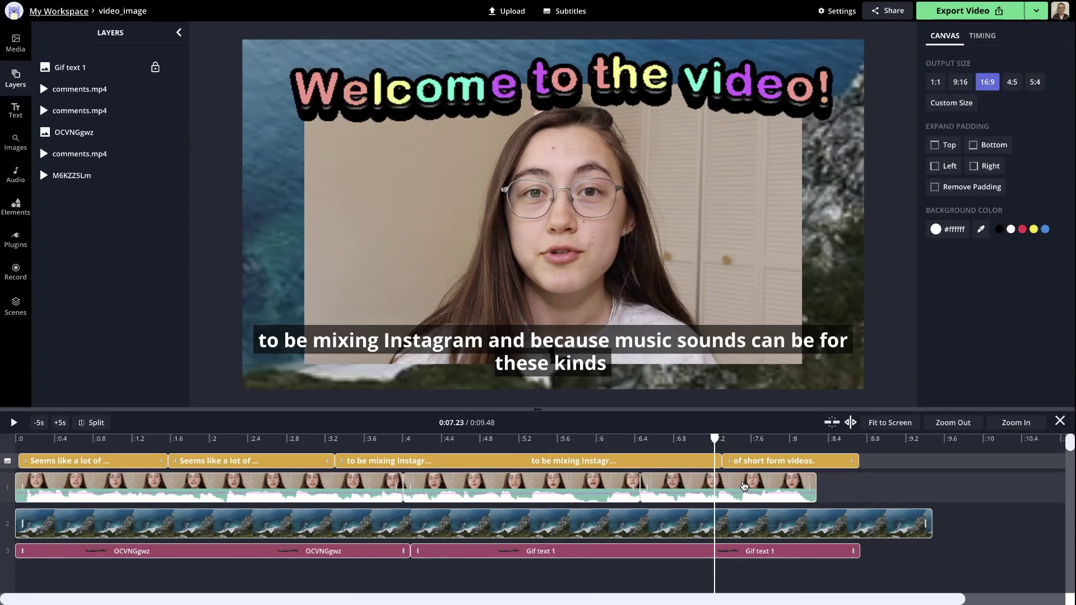
click(744, 486)
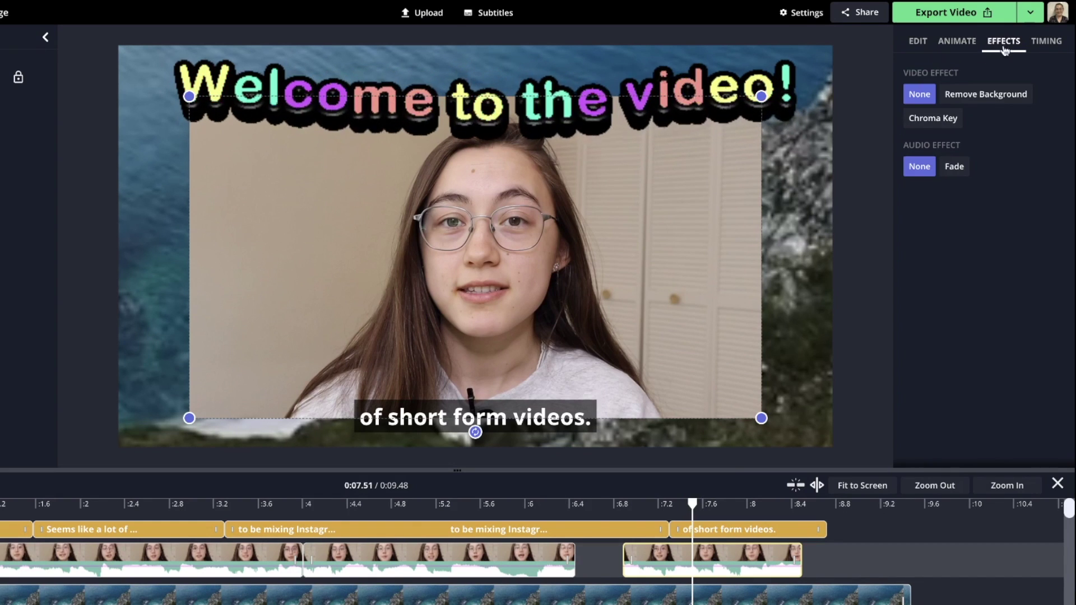
Apply a default-speed audio Fade to both ends of the last comments.mp4 clip
click(948, 173)
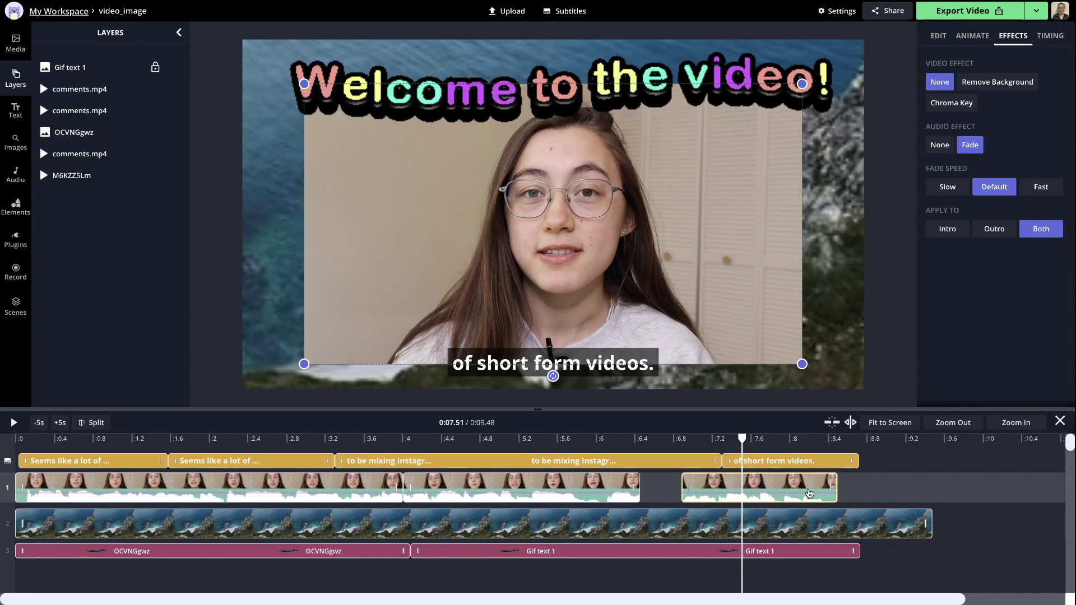
click(215, 278)
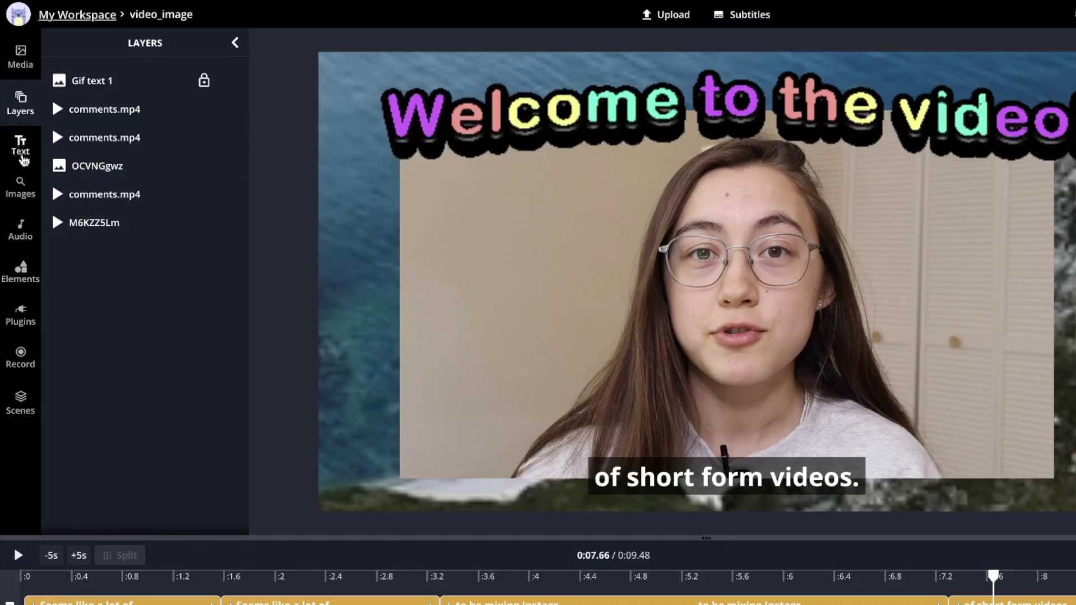
Add header, large and default 'Sample text' boxes from the Text sidebar
click(21, 148)
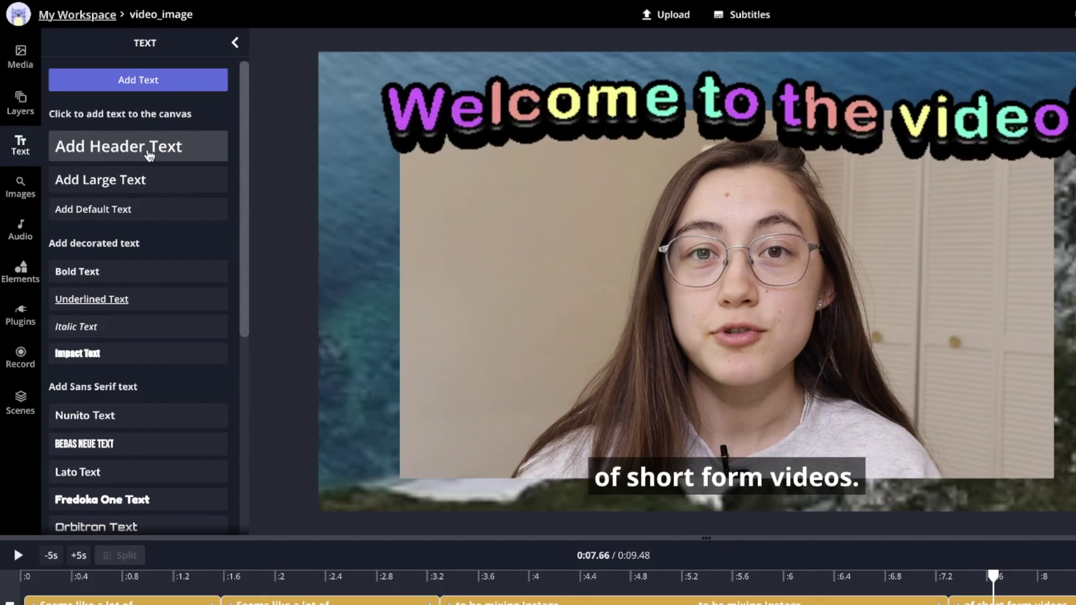
click(193, 151)
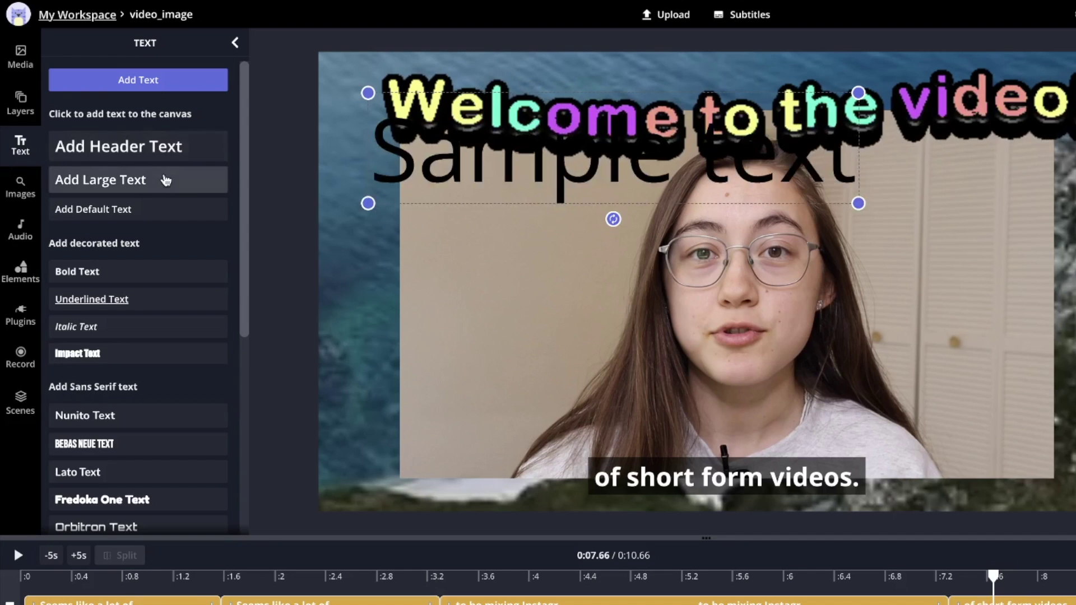
click(146, 210)
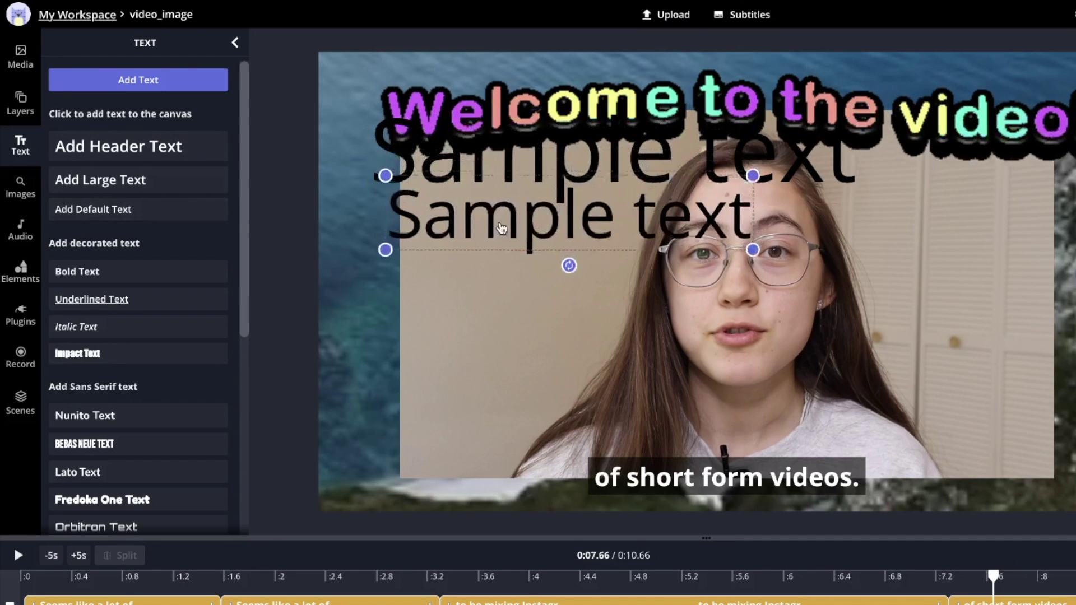
click(166, 209)
scroll(166, 163, down, 2)
scroll(166, 162, down, 2)
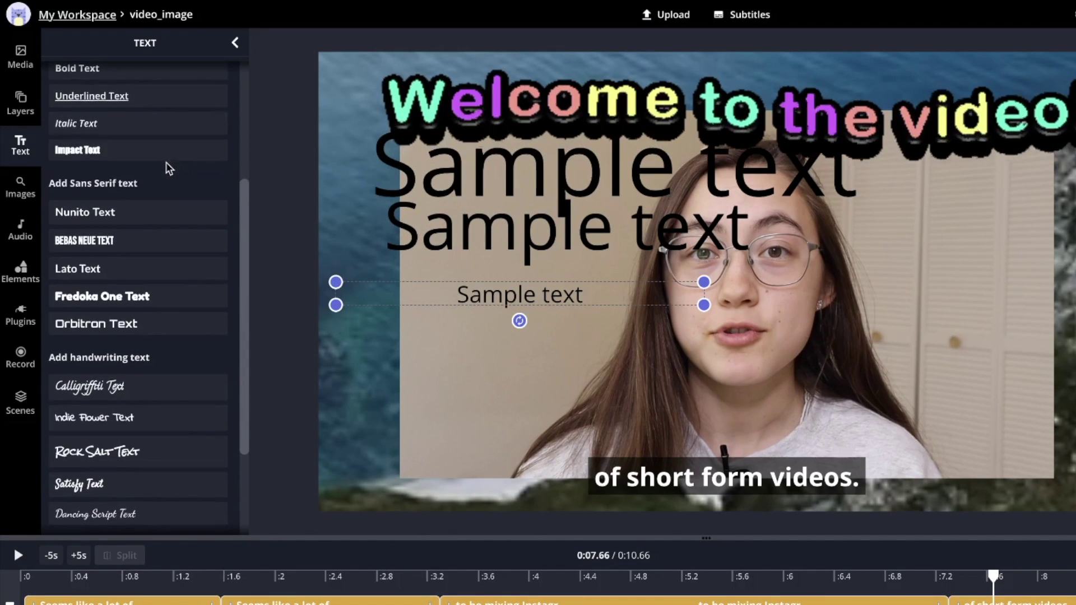
scroll(165, 162, down, 1)
scroll(165, 164, down, 1)
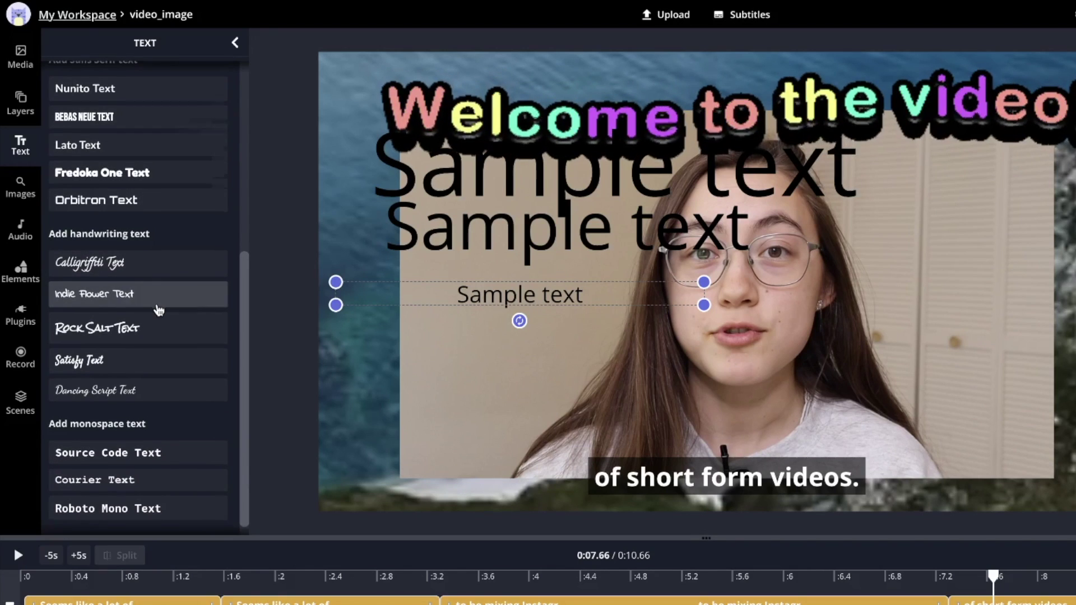
scroll(168, 378, up, 6)
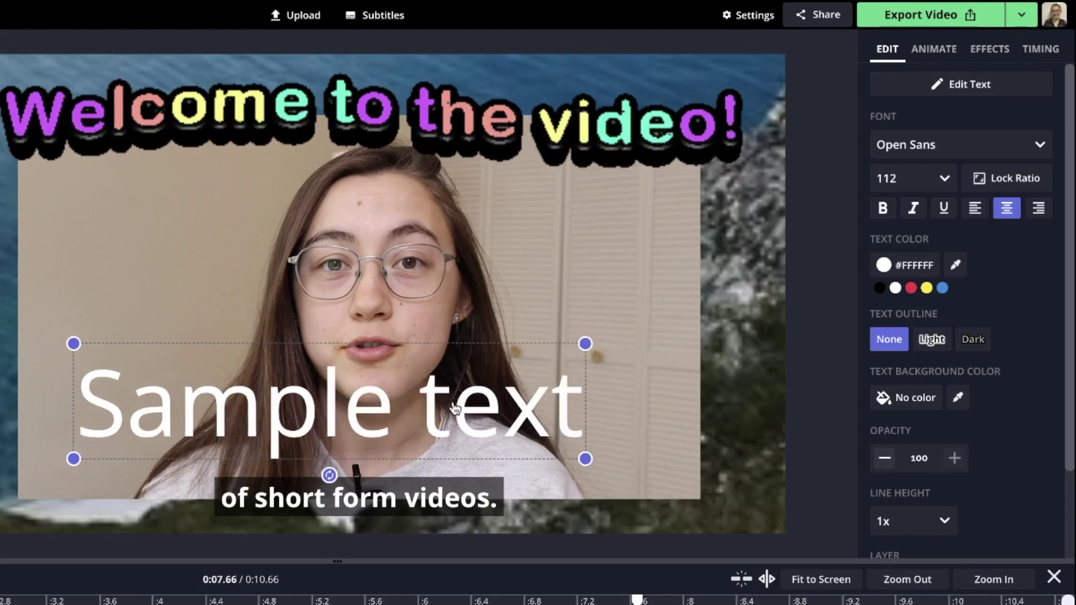
Reposition the large white Sample text, keep its opacity at 100, and apply Blur
drag(590, 412, 582, 415)
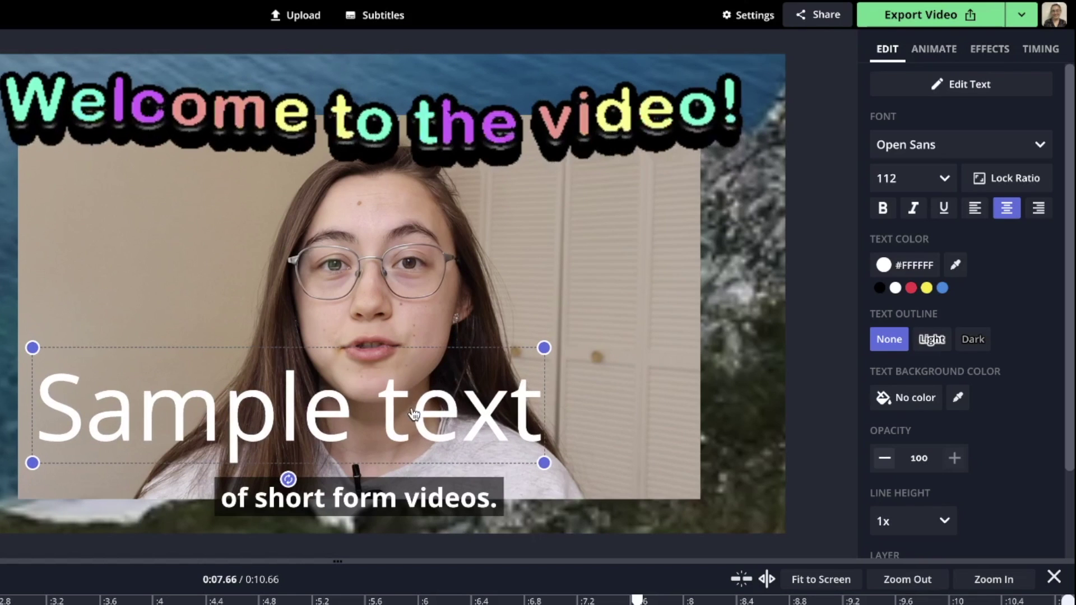
click(884, 459)
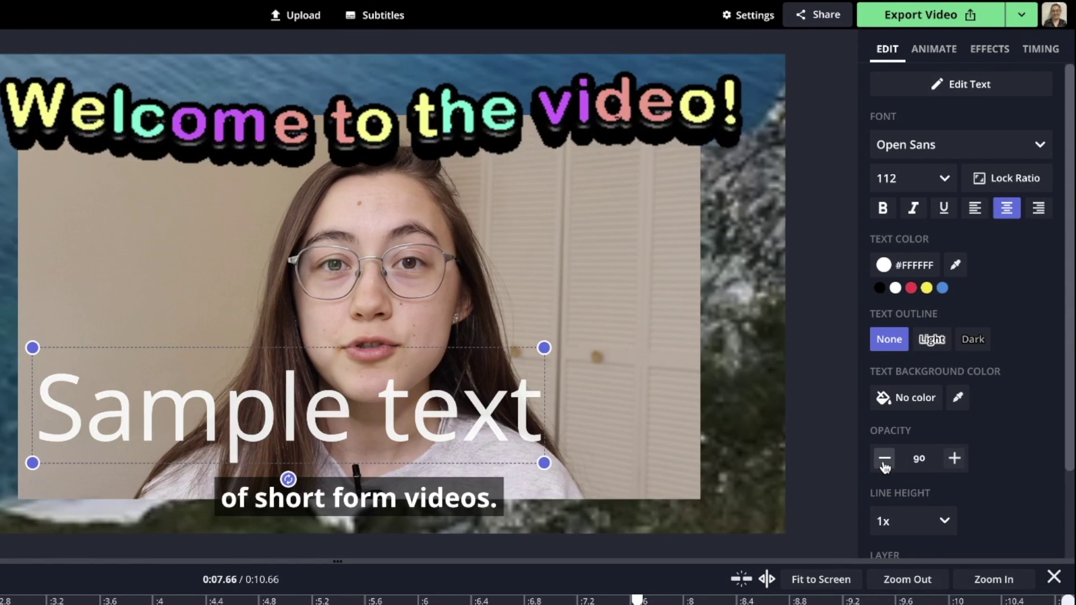
click(885, 458)
click(885, 458)
click(955, 459)
click(955, 458)
click(955, 459)
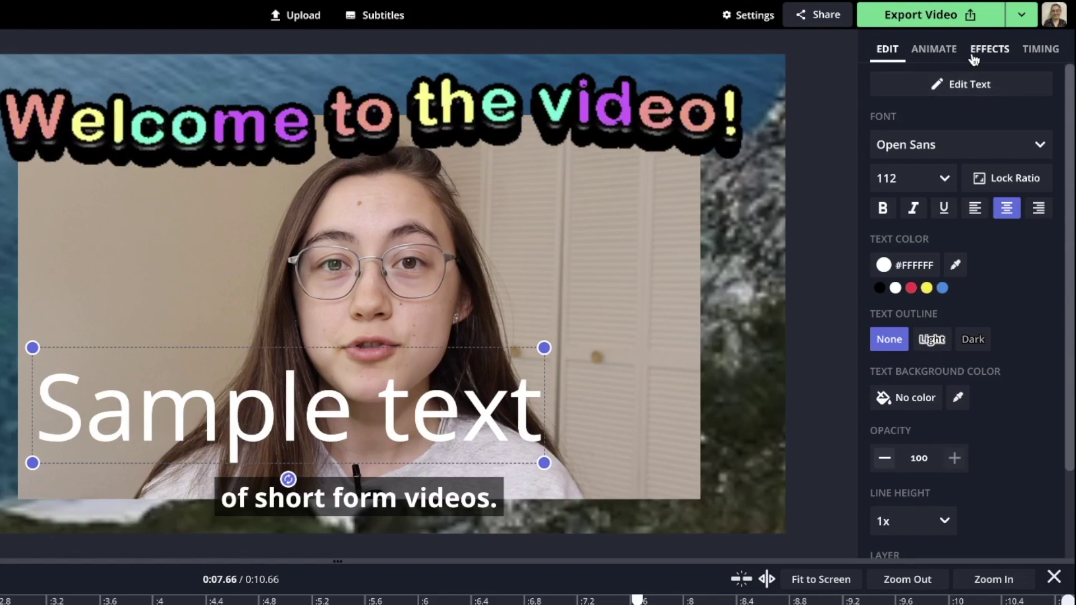
click(991, 50)
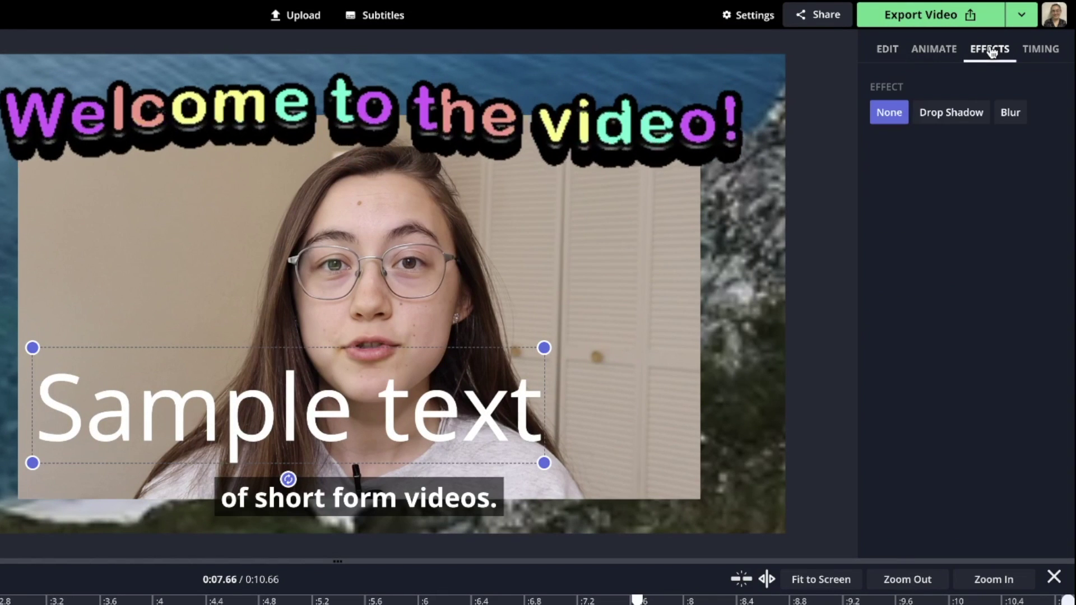
click(1011, 112)
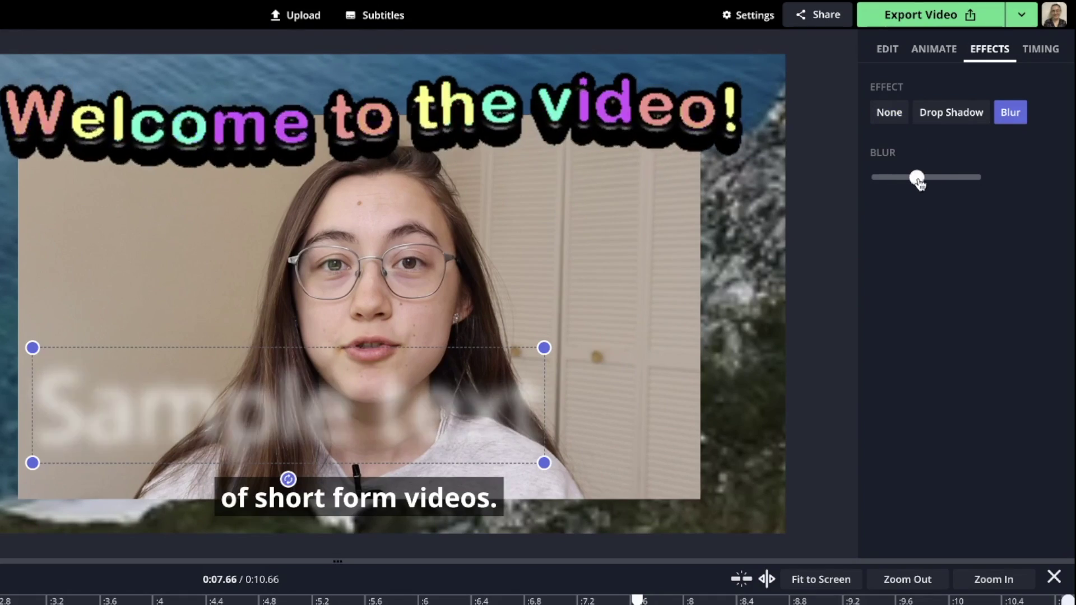